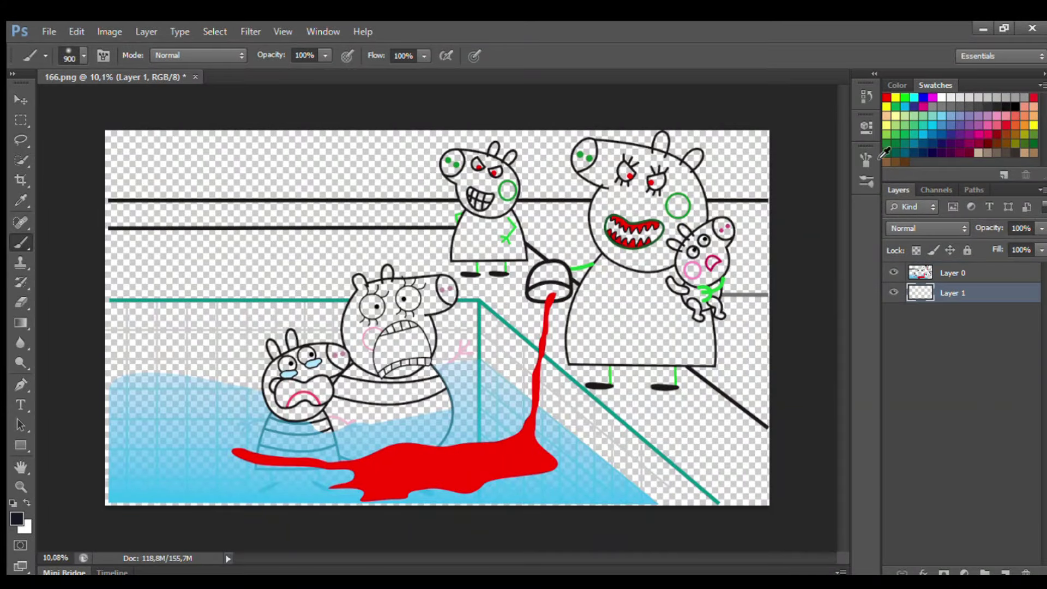
# Fill the gap between the teeth in the largest pig's mouth with black on Layer 1, using a 90 px brush.
pyautogui.click(1015, 107)
pyautogui.scroll(10, 755, 138)
pyautogui.press('[')
pyautogui.press('[')
pyautogui.press('[')
pyautogui.press('[')
pyautogui.press('[')
pyautogui.press('[')
pyautogui.press('[')
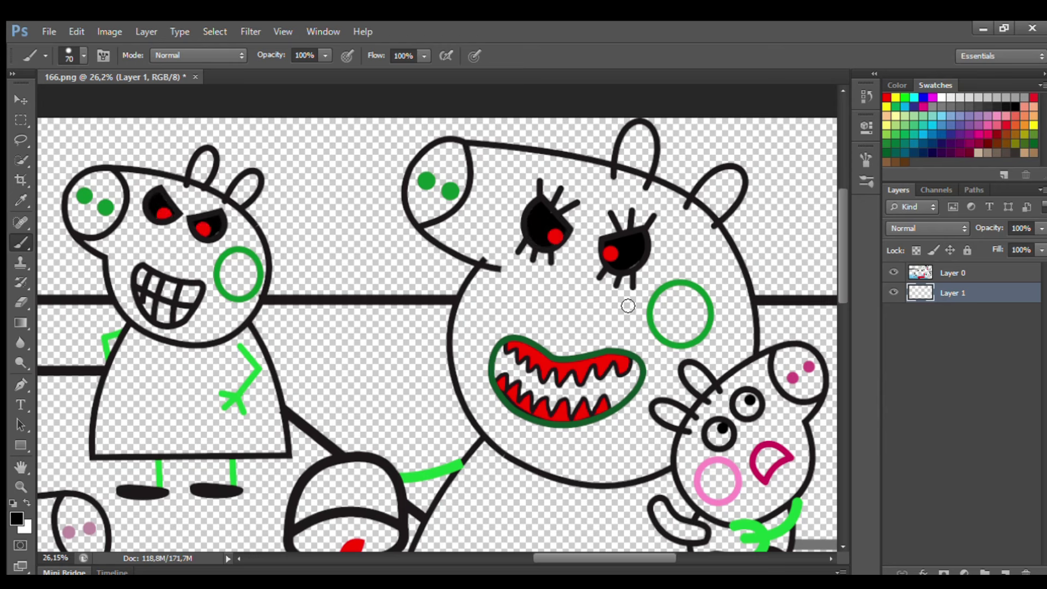
pyautogui.moveTo(625, 390)
pyautogui.mouseDown()
pyautogui.moveTo(570, 407)
pyautogui.moveTo(509, 383)
pyautogui.mouseUp()
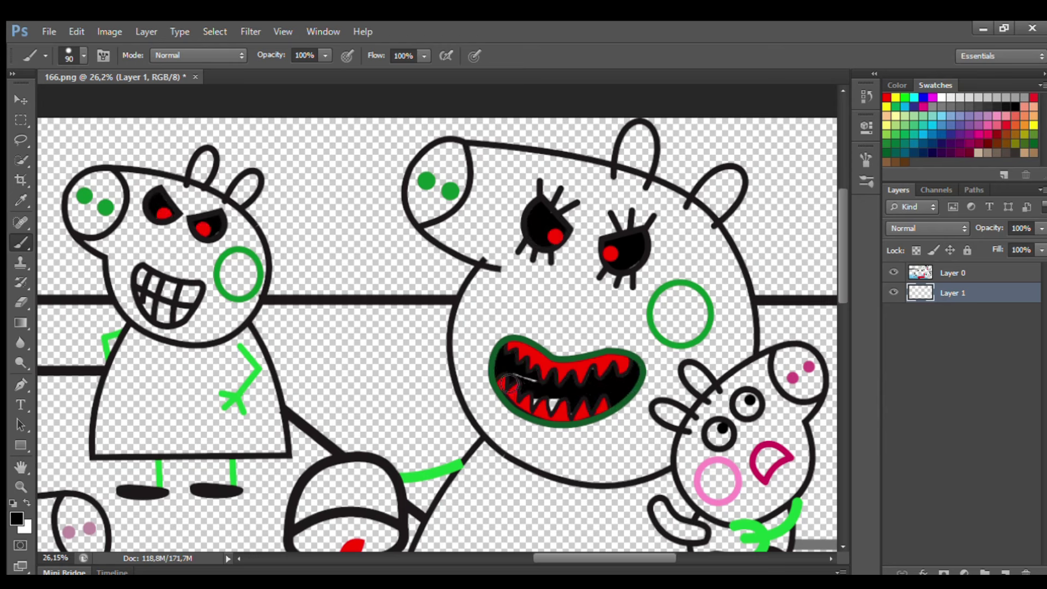
# Fill the cheeks of the two standing pigs with their outline green and the baby's cheek with its outline pink.
pyautogui.keyDown('alt'); pyautogui.click(227, 272); pyautogui.keyUp('alt')
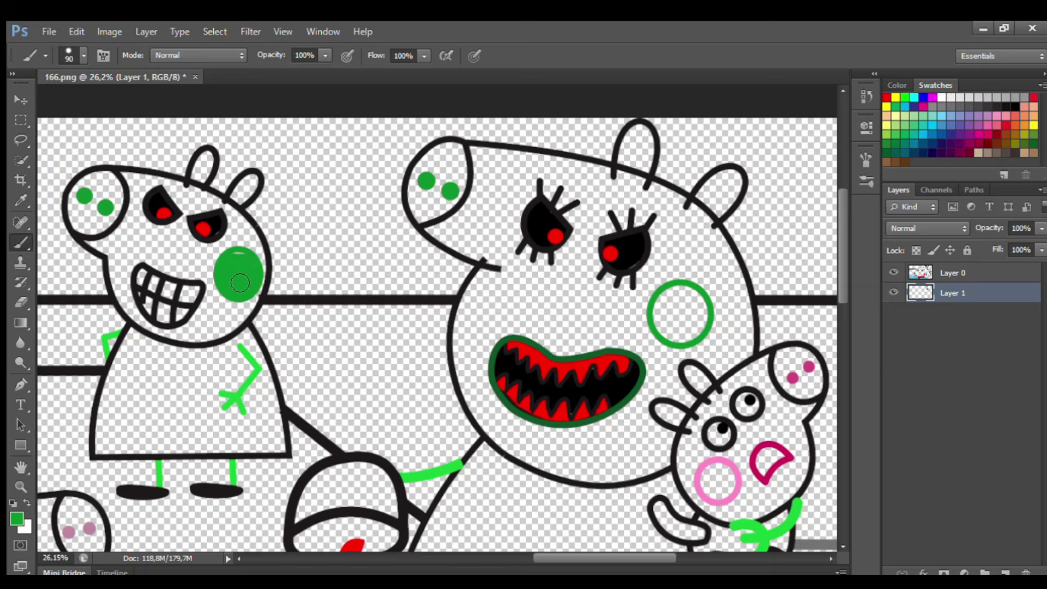
pyautogui.moveTo(677, 338)
pyautogui.mouseDown()
pyautogui.moveTo(694, 324)
pyautogui.moveTo(691, 297)
pyautogui.mouseUp()
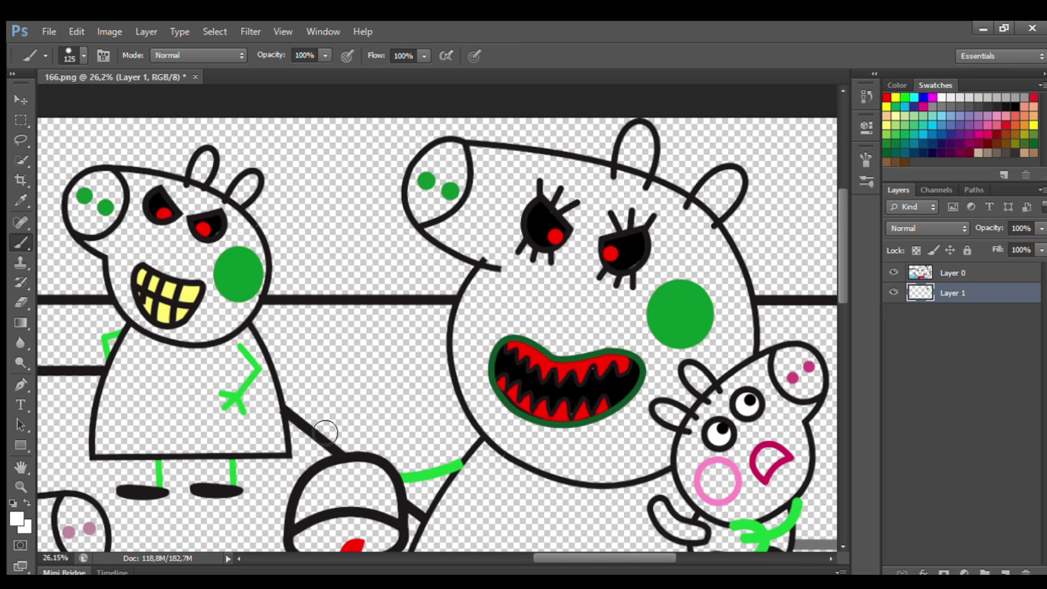
pyautogui.keyDown('alt'); pyautogui.click(716, 495); pyautogui.keyUp('alt')
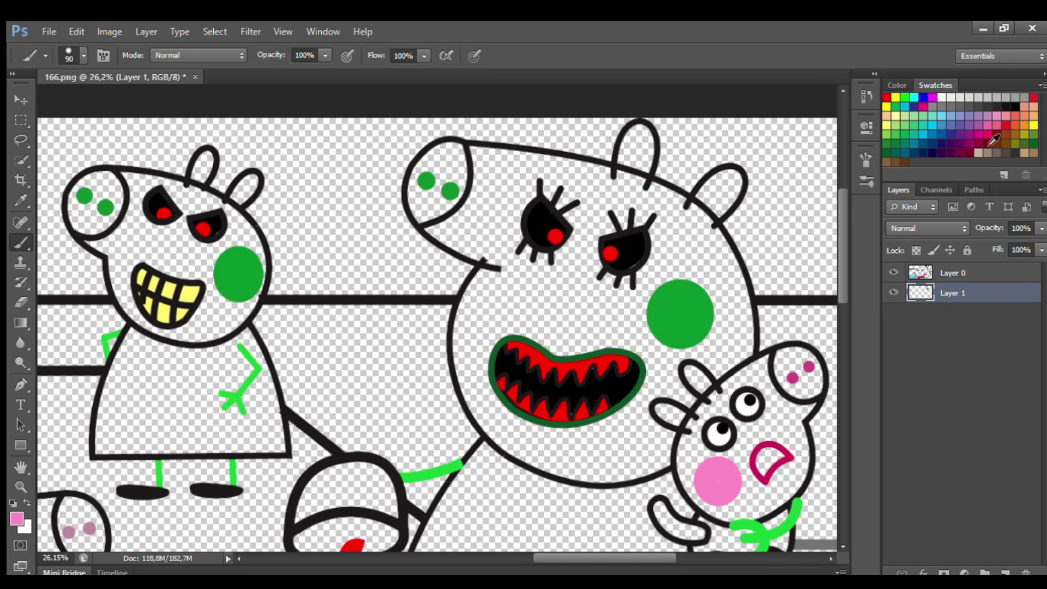
# Create a new layer beneath Layer 1 and paint the largest pig's head with the bright green sampled from its arm.
pyautogui.moveTo(614, 558); pyautogui.dragTo(626, 558)
pyautogui.keyDown('ctrl'); pyautogui.click(1006, 572); pyautogui.keyUp('ctrl')
pyautogui.keyDown('alt'); pyautogui.click(376, 472); pyautogui.keyUp('alt')
pyautogui.press('b')
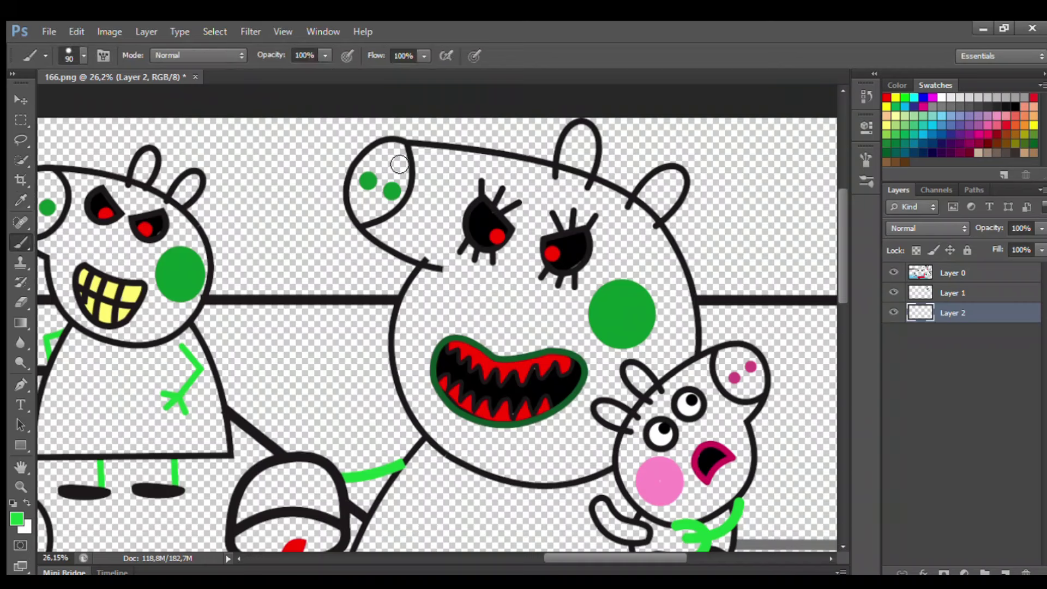
pyautogui.moveTo(402, 151)
pyautogui.mouseDown()
pyautogui.moveTo(373, 217)
pyautogui.moveTo(428, 265)
pyautogui.moveTo(413, 331)
pyautogui.moveTo(418, 388)
pyautogui.moveTo(451, 441)
pyautogui.moveTo(524, 473)
pyautogui.moveTo(593, 474)
pyautogui.moveTo(612, 449)
pyautogui.moveTo(597, 398)
pyautogui.moveTo(634, 402)
pyautogui.moveTo(620, 366)
pyautogui.moveTo(666, 373)
pyautogui.mouseUp()
pyautogui.press('[')
pyautogui.press('[')
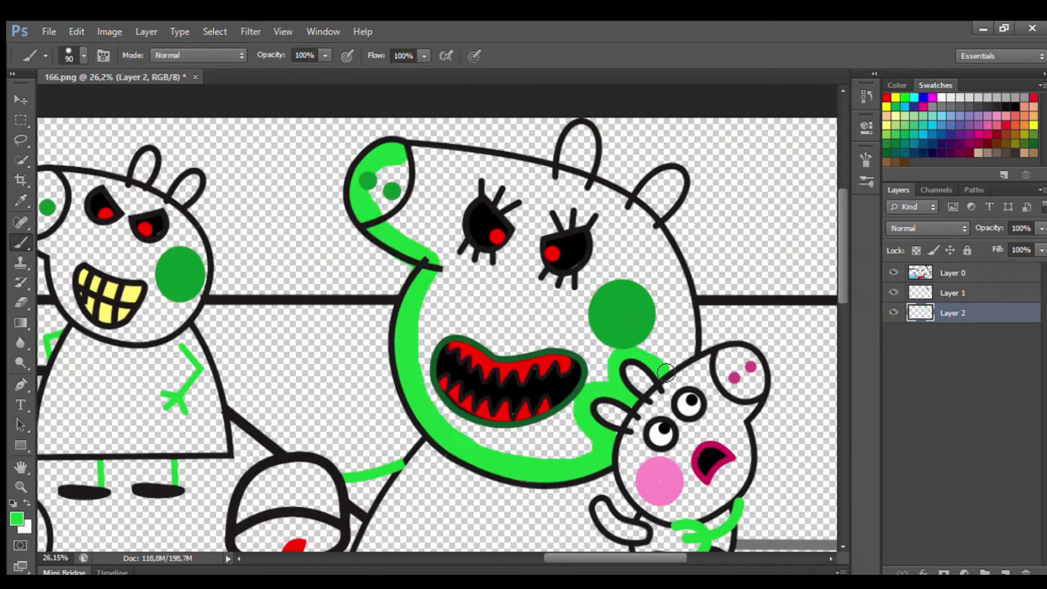
pyautogui.moveTo(692, 322)
pyautogui.mouseDown()
pyautogui.moveTo(652, 199)
pyautogui.moveTo(681, 188)
pyautogui.moveTo(632, 213)
pyautogui.moveTo(571, 181)
pyautogui.moveTo(588, 143)
pyautogui.moveTo(582, 188)
pyautogui.moveTo(425, 169)
pyautogui.moveTo(486, 171)
pyautogui.moveTo(481, 210)
pyautogui.moveTo(650, 278)
pyautogui.moveTo(406, 237)
pyautogui.moveTo(665, 296)
pyautogui.moveTo(682, 319)
pyautogui.moveTo(445, 253)
pyautogui.moveTo(577, 324)
pyautogui.moveTo(605, 391)
pyautogui.moveTo(584, 457)
pyautogui.moveTo(436, 361)
pyautogui.moveTo(490, 334)
pyautogui.moveTo(542, 354)
pyautogui.moveTo(526, 421)
pyautogui.mouseUp()
pyautogui.press(']')
pyautogui.press(']')
# Paint the baby pig's head, ears and snout light pink on Layer 2.
pyautogui.scroll(4, 813, 420)
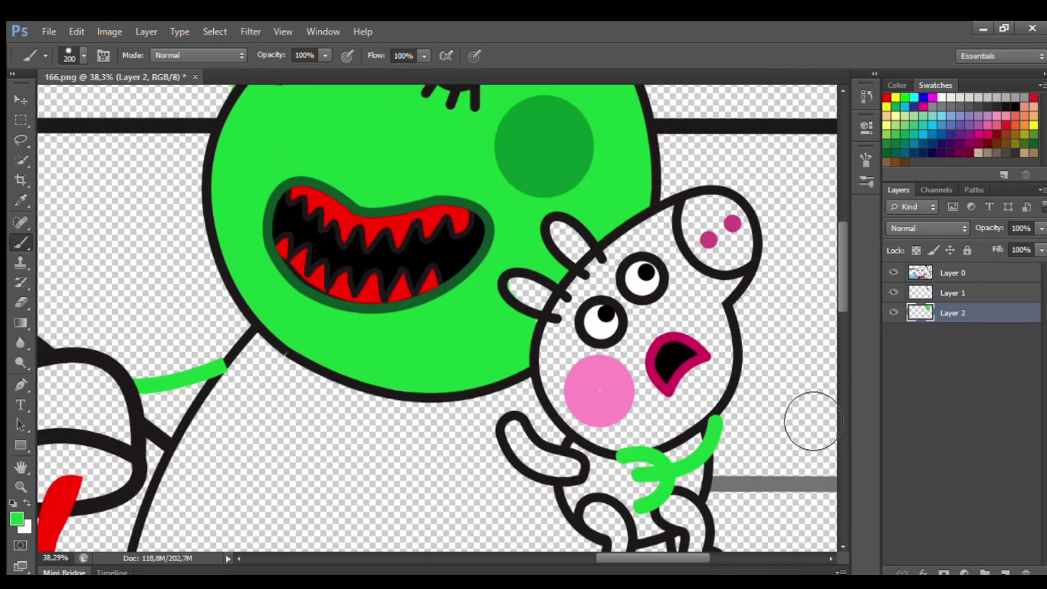
pyautogui.click(20, 200)
pyautogui.click(589, 389)
pyautogui.click(17, 519)
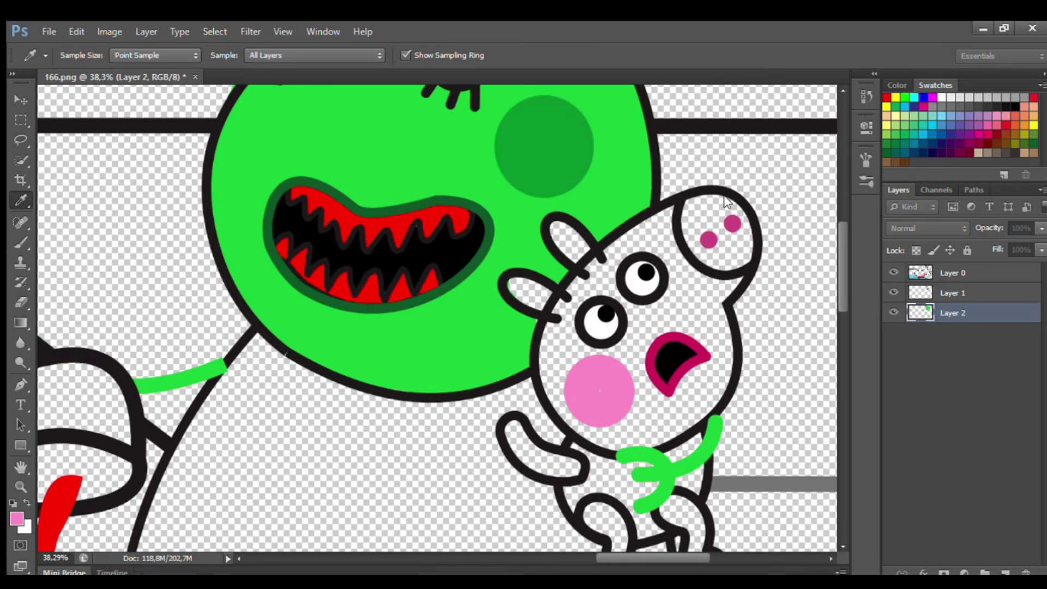
pyautogui.press('b')
pyautogui.moveTo(562, 234)
pyautogui.mouseDown()
pyautogui.moveTo(594, 289)
pyautogui.moveTo(569, 323)
pyautogui.moveTo(603, 432)
pyautogui.moveTo(720, 382)
pyautogui.moveTo(749, 253)
pyautogui.moveTo(715, 256)
pyautogui.moveTo(600, 305)
pyautogui.moveTo(759, 378)
pyautogui.mouseUp()
pyautogui.press(']')
pyautogui.press(']')
pyautogui.press(']')
# Paint the baby pig's body, legs and tail-like limb in a soft red.
pyautogui.scroll(-2, 666, 334)
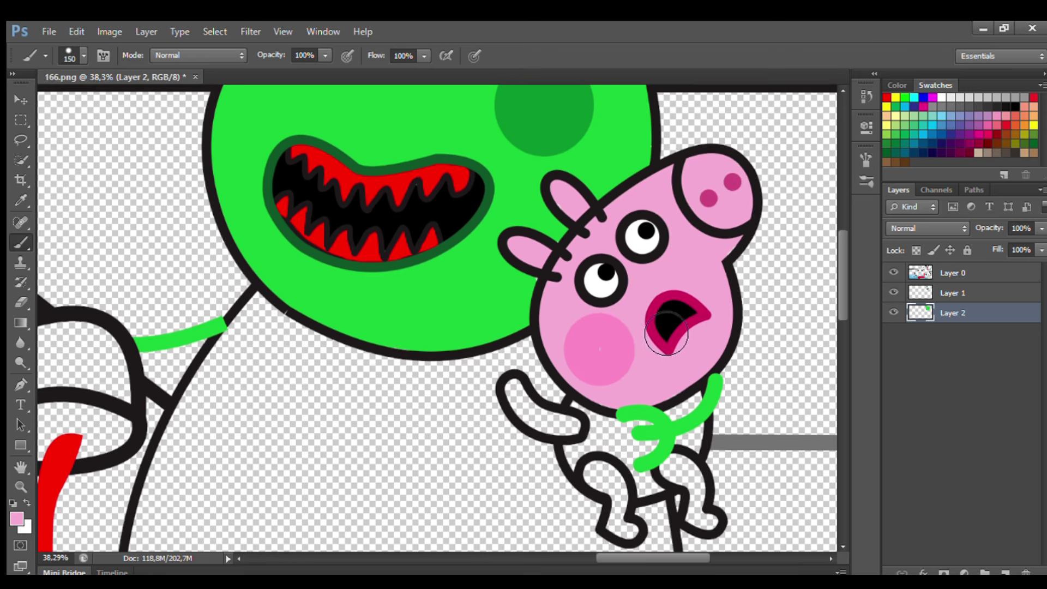
pyautogui.press('i')
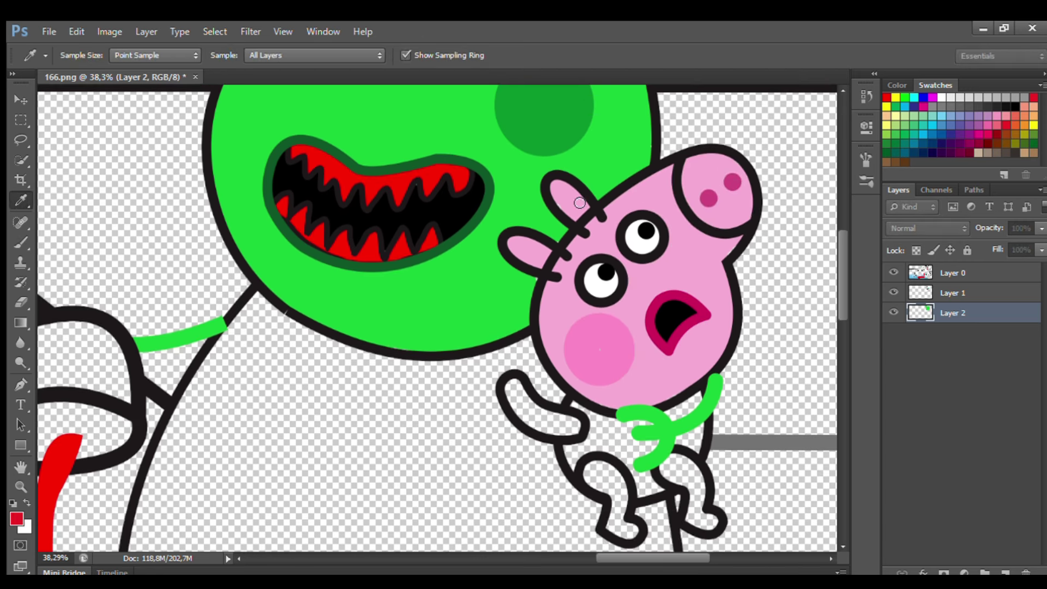
pyautogui.press('Return')
pyautogui.moveTo(517, 392)
pyautogui.mouseDown()
pyautogui.moveTo(575, 428)
pyautogui.moveTo(565, 433)
pyautogui.moveTo(695, 411)
pyautogui.moveTo(698, 456)
pyautogui.moveTo(555, 432)
pyautogui.moveTo(614, 492)
pyautogui.moveTo(629, 492)
pyautogui.moveTo(622, 532)
pyautogui.moveTo(628, 490)
pyautogui.moveTo(675, 470)
pyautogui.moveTo(700, 483)
pyautogui.moveTo(705, 525)
pyautogui.moveTo(648, 482)
pyautogui.mouseUp()
# Add a new layer at the bottom of the stack and paint the largest pig's dress olive.
pyautogui.scroll(-1, 652, 339)
pyautogui.scroll(-5, 591, 356)
pyautogui.scroll(-1, 591, 355)
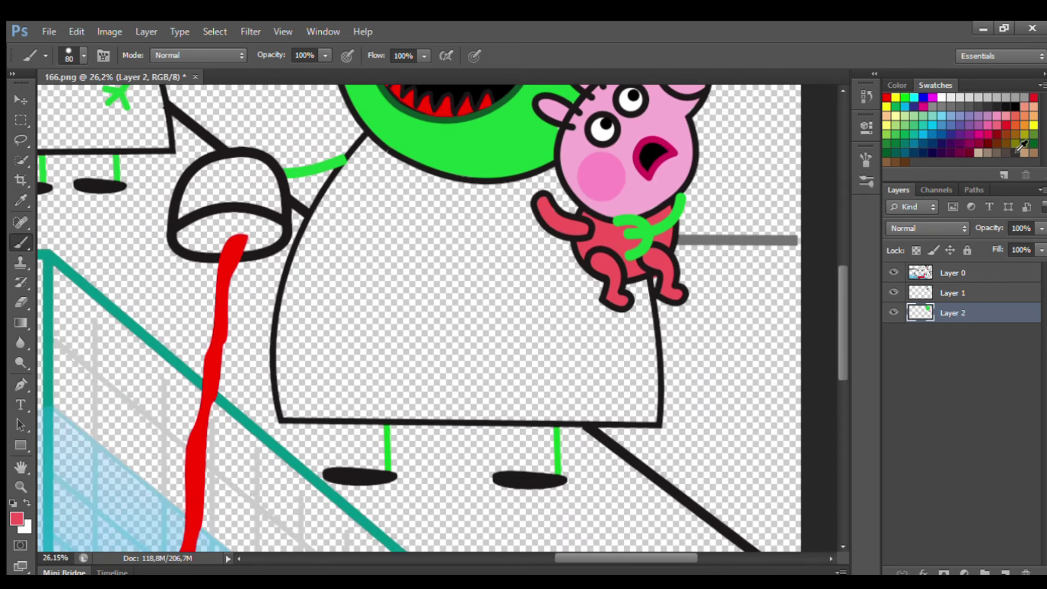
pyautogui.click(1005, 572)
pyautogui.press(']')
pyautogui.press(']')
pyautogui.moveTo(376, 140)
pyautogui.mouseDown()
pyautogui.moveTo(322, 226)
pyautogui.moveTo(301, 285)
pyautogui.moveTo(303, 268)
pyautogui.moveTo(297, 415)
pyautogui.moveTo(656, 412)
pyautogui.moveTo(644, 287)
pyautogui.mouseUp()
pyautogui.press(']')
pyautogui.moveTo(564, 186); pyautogui.dragTo(370, 163)
pyautogui.press(']')
pyautogui.press(']')
pyautogui.moveTo(377, 194)
pyautogui.mouseDown()
pyautogui.moveTo(419, 226)
pyautogui.moveTo(511, 261)
pyautogui.moveTo(380, 265)
pyautogui.moveTo(559, 308)
pyautogui.moveTo(643, 394)
pyautogui.moveTo(354, 403)
pyautogui.moveTo(442, 314)
pyautogui.moveTo(380, 336)
pyautogui.moveTo(615, 385)
pyautogui.moveTo(328, 355)
pyautogui.mouseUp()
# Paint the outside of the bucket dark brown and its opening with the red sampled from the pouring liquid.
pyautogui.scroll(2, 322, 211)
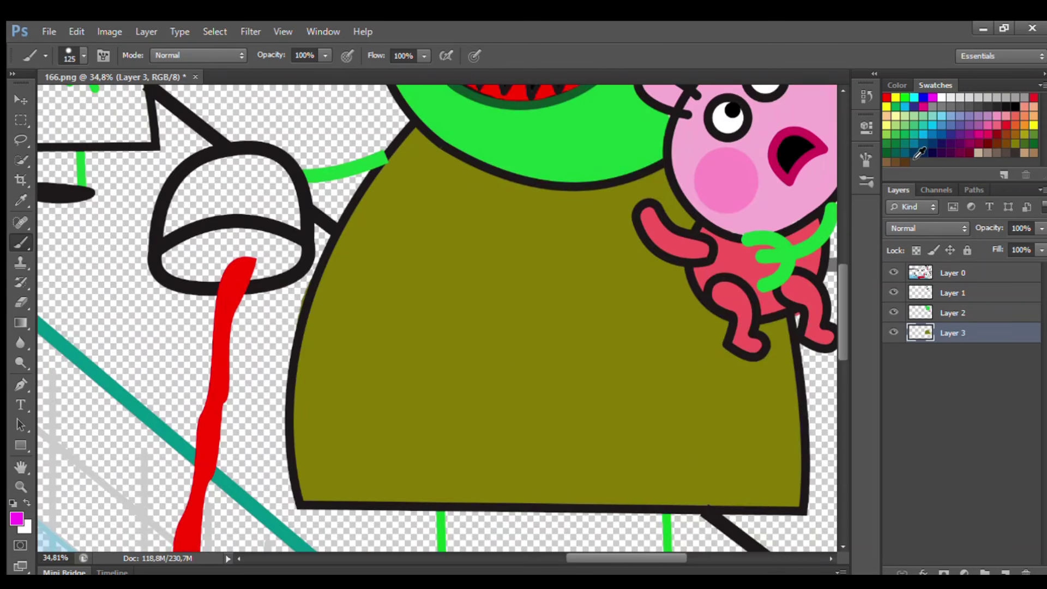
pyautogui.moveTo(219, 244)
pyautogui.mouseDown()
pyautogui.moveTo(180, 215)
pyautogui.moveTo(263, 167)
pyautogui.moveTo(301, 230)
pyautogui.moveTo(184, 232)
pyautogui.moveTo(223, 194)
pyautogui.mouseUp()
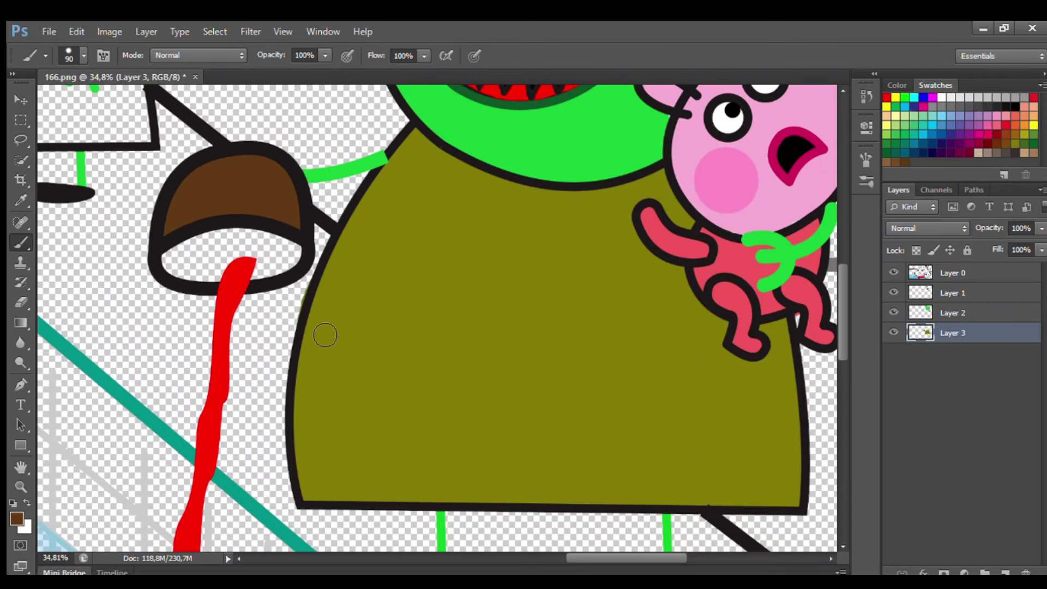
pyautogui.press('i')
pyautogui.click(235, 287)
pyautogui.press('b')
pyautogui.moveTo(171, 265)
pyautogui.mouseDown()
pyautogui.moveTo(187, 257)
pyautogui.moveTo(249, 279)
pyautogui.moveTo(243, 266)
pyautogui.mouseUp()
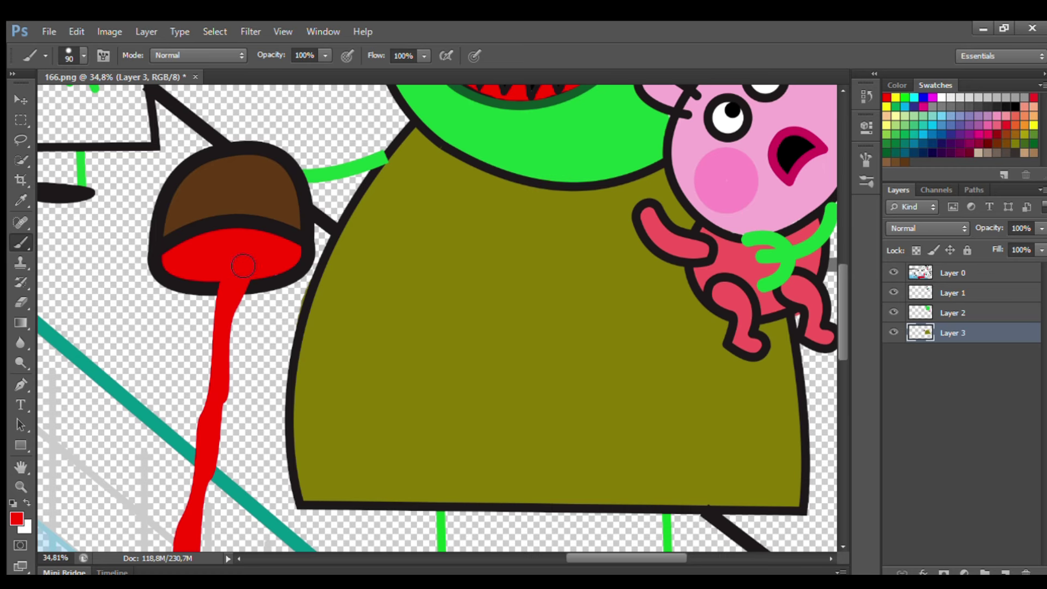
# On Layer 2, paint the smaller standing pig's head and ears with the bright green sampled from its arm.
pyautogui.scroll(-4, 455, 289)
pyautogui.moveTo(550, 556); pyautogui.dragTo(490, 556)
pyautogui.moveTo(841, 331); pyautogui.dragTo(840, 277)
pyautogui.scroll(4, 579, 200)
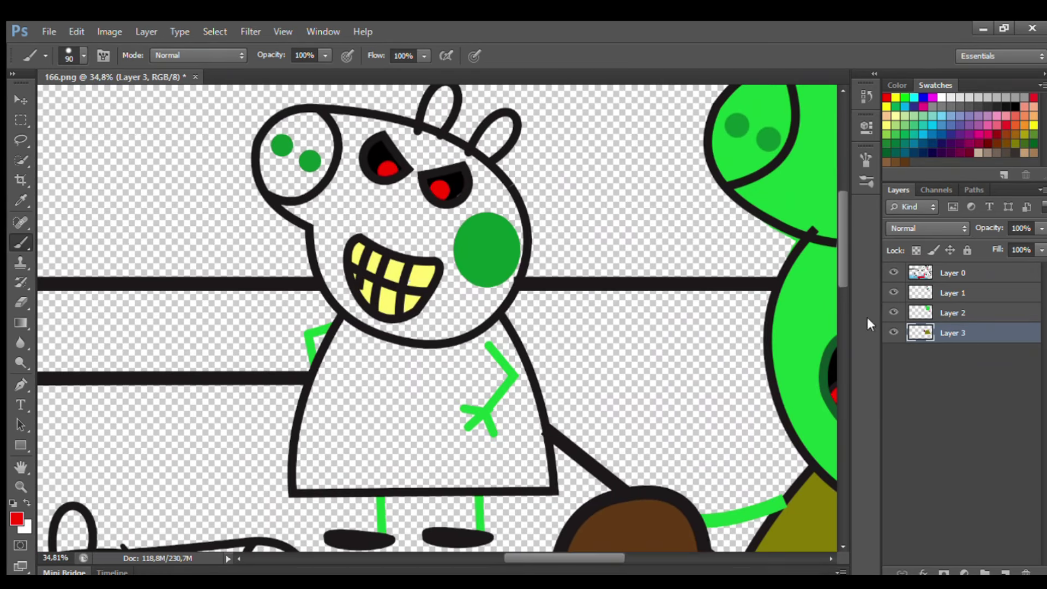
pyautogui.scroll(1, 868, 318)
pyautogui.click(953, 312)
pyautogui.click(21, 201)
pyautogui.click(311, 371)
pyautogui.click(21, 242)
pyautogui.press(']')
pyautogui.press(']')
pyautogui.moveTo(303, 153)
pyautogui.mouseDown()
pyautogui.moveTo(321, 241)
pyautogui.moveTo(376, 342)
pyautogui.moveTo(521, 286)
pyautogui.moveTo(354, 158)
pyautogui.moveTo(463, 332)
pyautogui.moveTo(465, 224)
pyautogui.moveTo(382, 273)
pyautogui.mouseUp()
pyautogui.press('[')
pyautogui.press('[')
pyautogui.moveTo(442, 128); pyautogui.dragTo(441, 143)
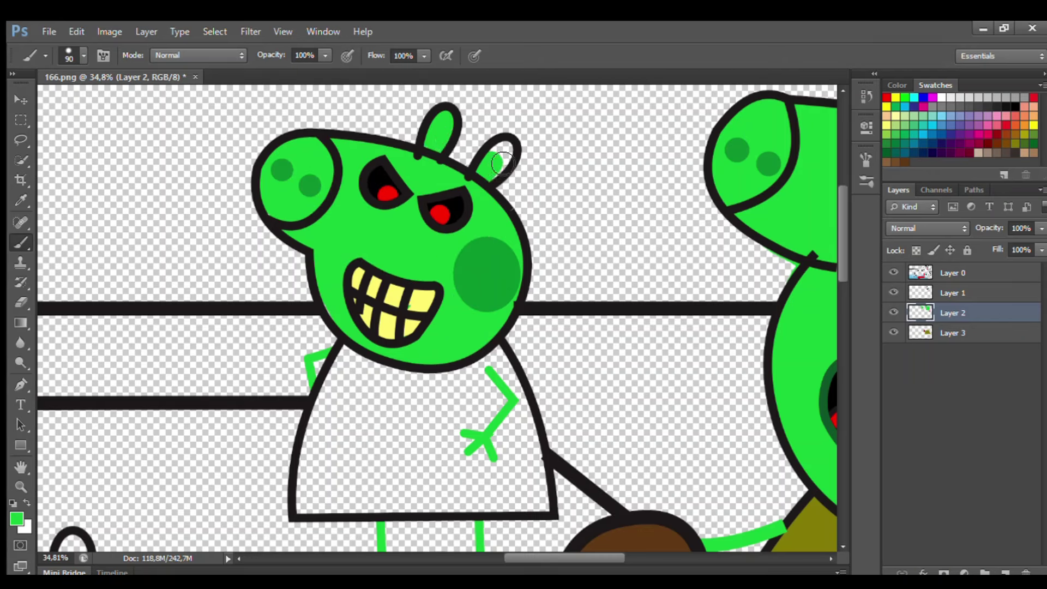
# Paint the smaller standing pig's dress purple.
pyautogui.moveTo(348, 376)
pyautogui.mouseDown()
pyautogui.moveTo(308, 472)
pyautogui.moveTo(312, 512)
pyautogui.moveTo(531, 508)
pyautogui.moveTo(549, 488)
pyautogui.moveTo(522, 393)
pyautogui.moveTo(356, 368)
pyautogui.moveTo(464, 401)
pyautogui.moveTo(522, 470)
pyautogui.moveTo(341, 500)
pyautogui.moveTo(501, 464)
pyautogui.moveTo(385, 410)
pyautogui.mouseUp()
pyautogui.press(']')
pyautogui.press(']')
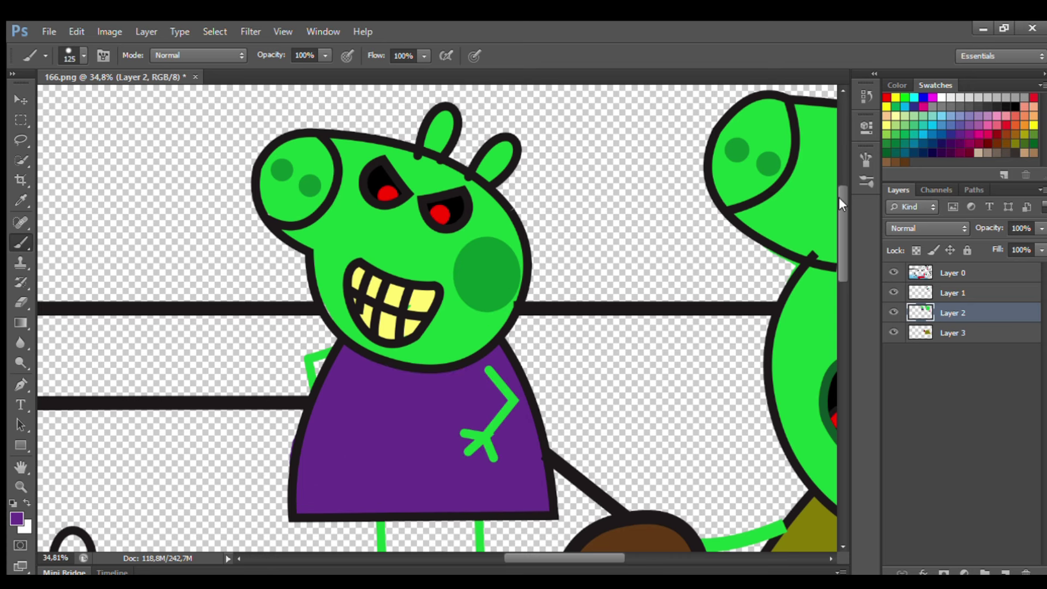
# On Layer 1, paint the eyes and teeth of the large screaming pig in the pool white.
pyautogui.moveTo(840, 199); pyautogui.dragTo(840, 291)
pyautogui.moveTo(538, 555); pyautogui.dragTo(500, 551)
pyautogui.click(947, 295)
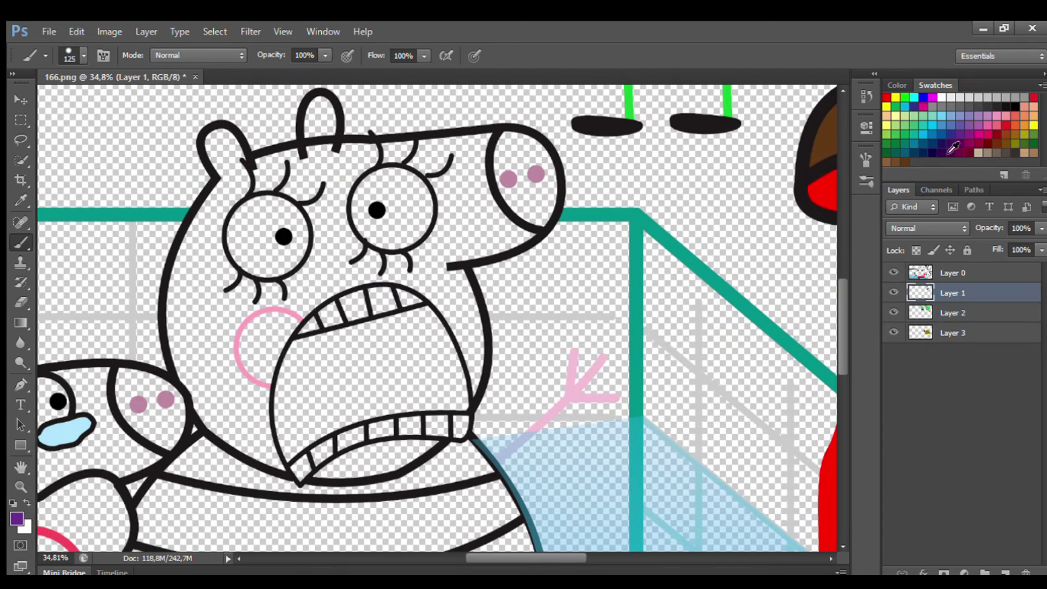
pyautogui.click(942, 98)
pyautogui.moveTo(371, 223)
pyautogui.mouseDown()
pyautogui.moveTo(397, 193)
pyautogui.moveTo(430, 222)
pyautogui.moveTo(391, 220)
pyautogui.mouseUp()
pyautogui.moveTo(245, 238)
pyautogui.mouseDown()
pyautogui.moveTo(279, 222)
pyautogui.moveTo(257, 260)
pyautogui.mouseUp()
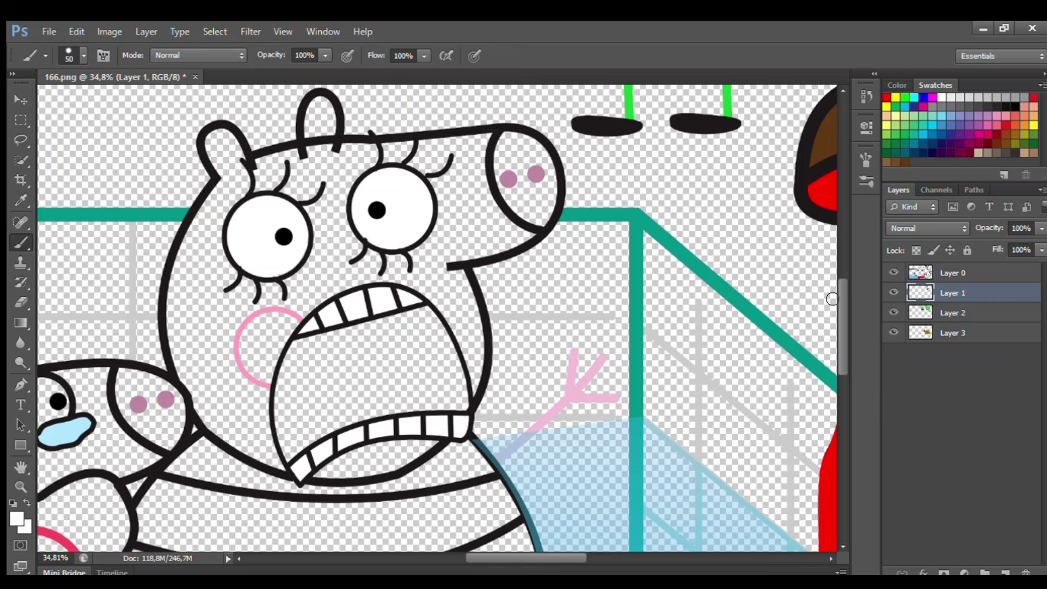
# Fill the inside of the large screaming pig's mouth with dark maroon.
pyautogui.press(']')
pyautogui.click(971, 152)
pyautogui.moveTo(297, 349); pyautogui.dragTo(395, 322)
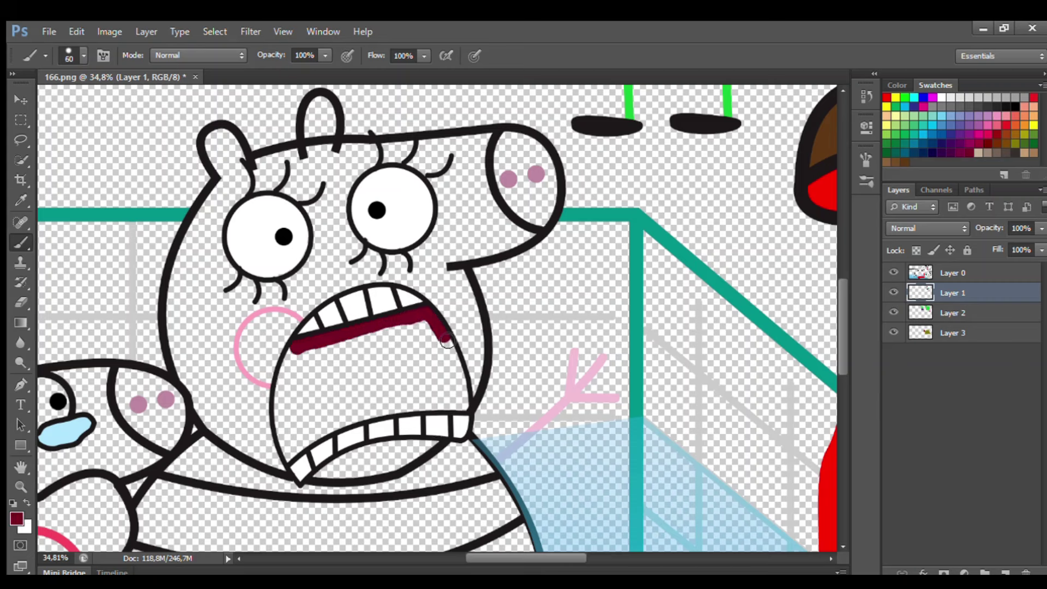
pyautogui.moveTo(460, 406)
pyautogui.mouseDown()
pyautogui.moveTo(379, 415)
pyautogui.moveTo(291, 458)
pyautogui.moveTo(282, 415)
pyautogui.moveTo(293, 360)
pyautogui.moveTo(430, 338)
pyautogui.moveTo(456, 387)
pyautogui.moveTo(331, 423)
pyautogui.moveTo(354, 398)
pyautogui.moveTo(334, 398)
pyautogui.moveTo(376, 366)
pyautogui.moveTo(412, 370)
pyautogui.mouseUp()
pyautogui.press(']')
pyautogui.press(']')
pyautogui.press(']')
# Fill the large screaming pig's cheek with the pink sampled from its outline.
pyautogui.click(21, 200)
pyautogui.click(238, 345)
pyautogui.click(21, 243)
pyautogui.press('[')
pyautogui.moveTo(250, 335)
pyautogui.mouseDown()
pyautogui.moveTo(297, 326)
pyautogui.moveTo(275, 361)
pyautogui.mouseUp()
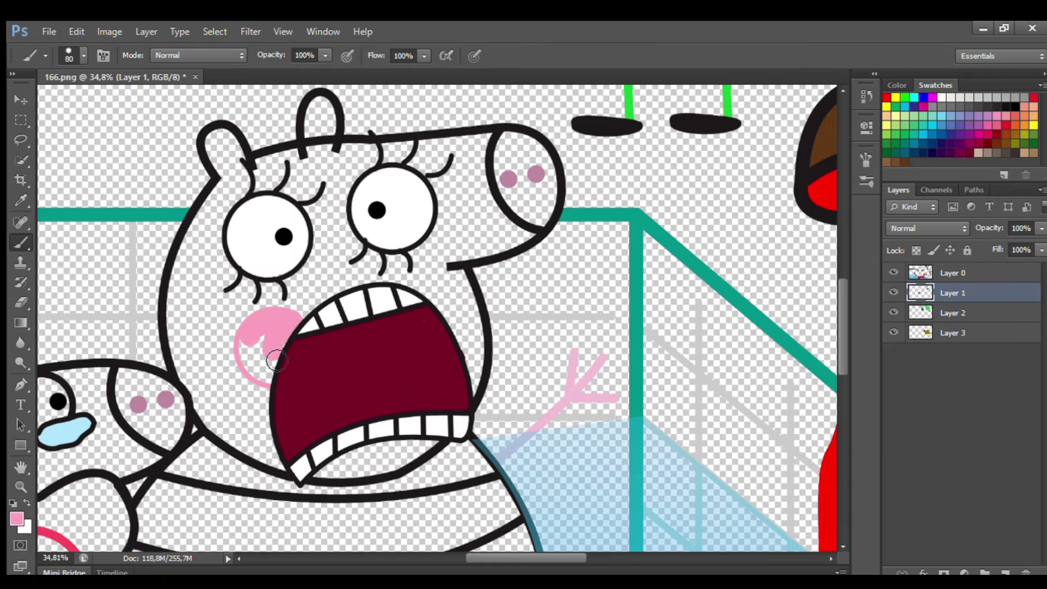
# On Layer 2, paint the large screaming pig's head and chin with the light pink sampled from its hand.
pyautogui.click(952, 312)
pyautogui.press('i')
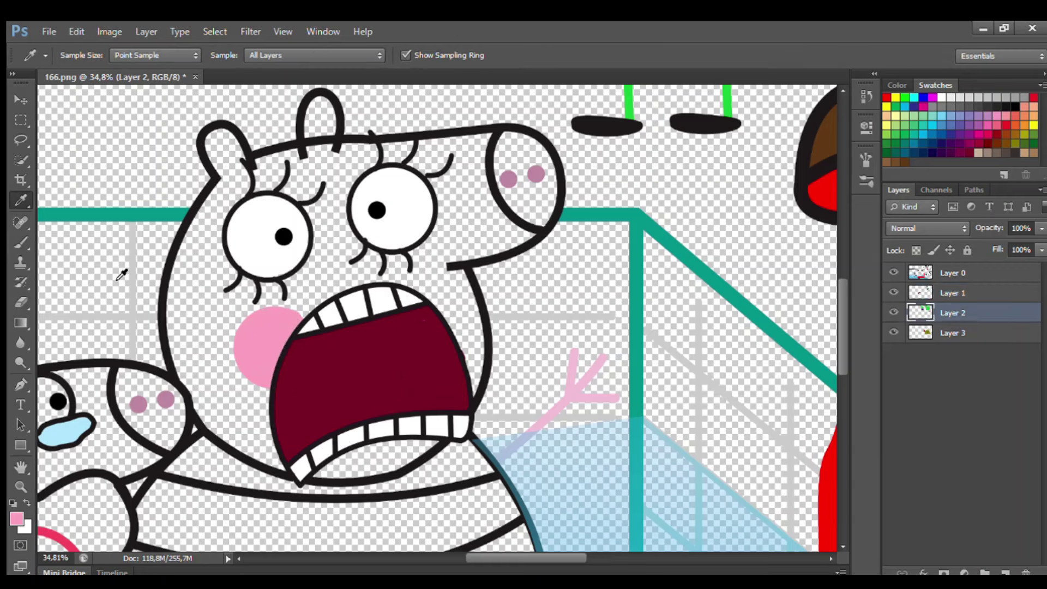
pyautogui.click(576, 389)
pyautogui.press('b')
pyautogui.moveTo(215, 136)
pyautogui.mouseDown()
pyautogui.moveTo(238, 165)
pyautogui.moveTo(195, 324)
pyautogui.moveTo(200, 373)
pyautogui.moveTo(237, 439)
pyautogui.moveTo(291, 469)
pyautogui.moveTo(258, 402)
pyautogui.moveTo(226, 285)
pyautogui.moveTo(318, 170)
pyautogui.moveTo(324, 123)
pyautogui.moveTo(373, 168)
pyautogui.moveTo(506, 156)
pyautogui.moveTo(552, 201)
pyautogui.moveTo(481, 256)
pyautogui.moveTo(508, 184)
pyautogui.moveTo(528, 235)
pyautogui.moveTo(288, 195)
pyautogui.moveTo(334, 236)
pyautogui.moveTo(308, 280)
pyautogui.moveTo(400, 283)
pyautogui.moveTo(218, 358)
pyautogui.moveTo(444, 277)
pyautogui.moveTo(466, 296)
pyautogui.moveTo(480, 356)
pyautogui.mouseUp()
pyautogui.press(']')
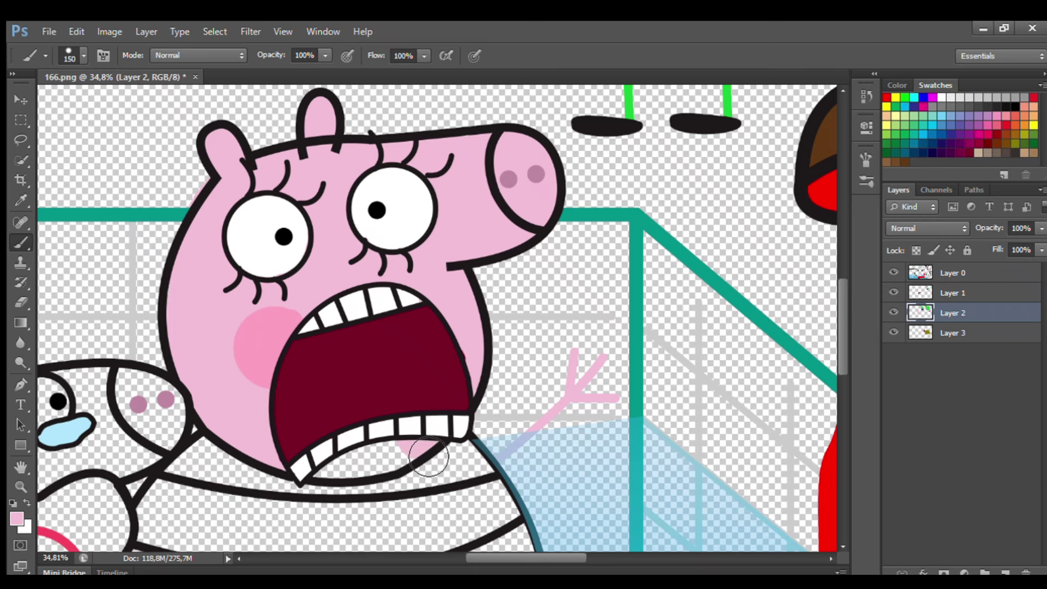
pyautogui.moveTo(428, 457); pyautogui.dragTo(319, 473)
# Paint the large screaming pig's neck and shoulders, above the curved band, light pink.
pyautogui.scroll(-3, 598, 333)
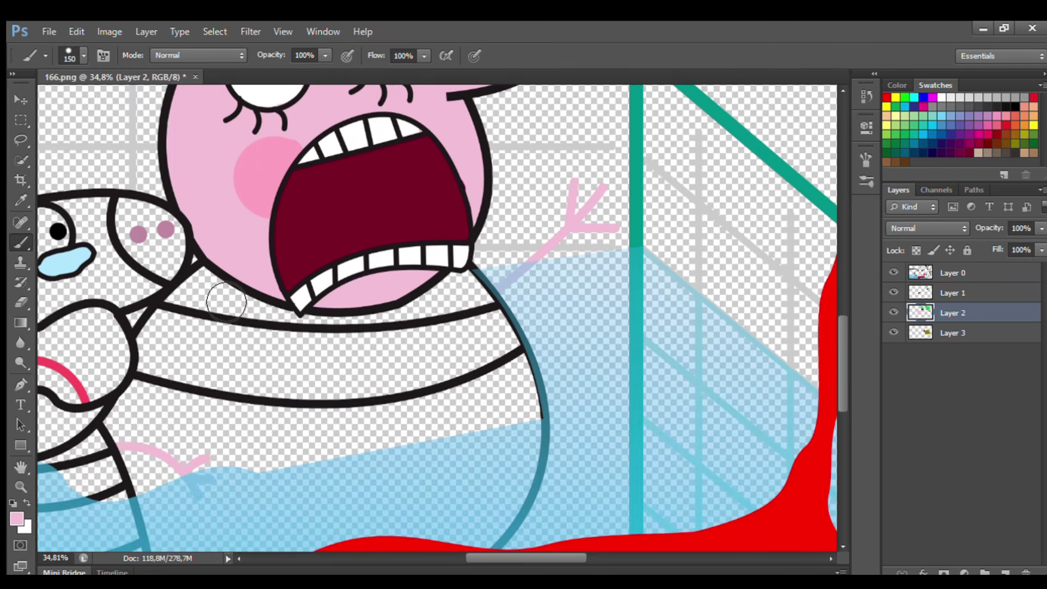
pyautogui.moveTo(226, 303)
pyautogui.mouseDown()
pyautogui.moveTo(183, 302)
pyautogui.moveTo(234, 294)
pyautogui.moveTo(280, 322)
pyautogui.moveTo(393, 322)
pyautogui.moveTo(461, 283)
pyautogui.moveTo(489, 304)
pyautogui.mouseUp()
pyautogui.press('[')
pyautogui.press('[')
pyautogui.press('[')
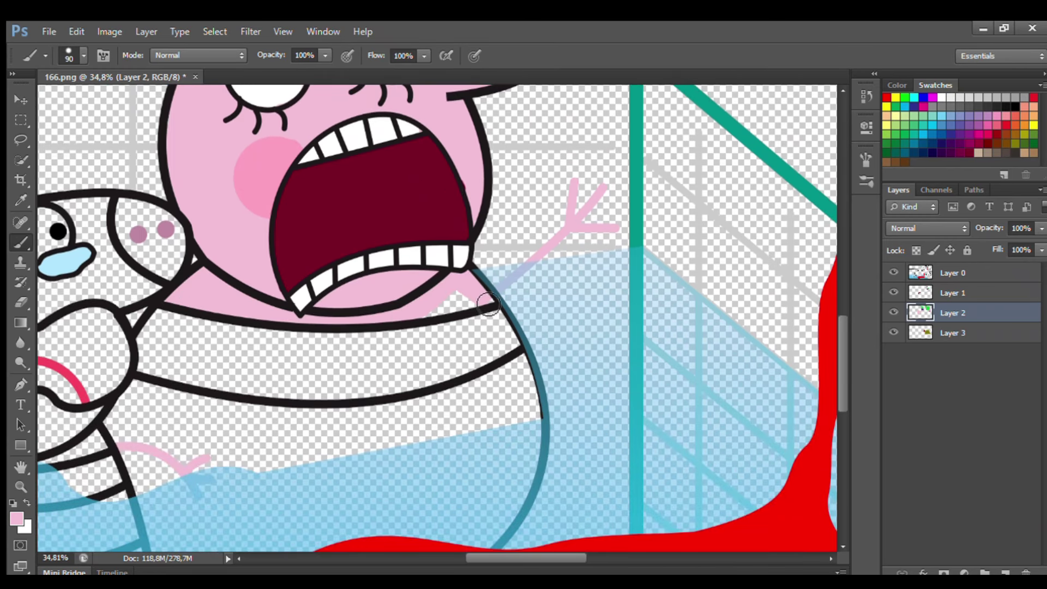
# Paint the curved band across the large screaming pig's chest orange.
pyautogui.click(1016, 125)
pyautogui.moveTo(158, 322)
pyautogui.mouseDown()
pyautogui.moveTo(393, 346)
pyautogui.moveTo(507, 335)
pyautogui.moveTo(473, 369)
pyautogui.moveTo(354, 399)
pyautogui.moveTo(158, 374)
pyautogui.moveTo(150, 341)
pyautogui.moveTo(318, 370)
pyautogui.moveTo(499, 348)
pyautogui.moveTo(224, 376)
pyautogui.moveTo(484, 353)
pyautogui.mouseUp()
pyautogui.press(']')
pyautogui.press(']')
# Paint the large screaming pig's body below the orange band with the light pink sampled from its skin.
pyautogui.moveTo(840, 323); pyautogui.dragTo(840, 337)
pyautogui.click(20, 200)
pyautogui.click(207, 218)
pyautogui.click(21, 243)
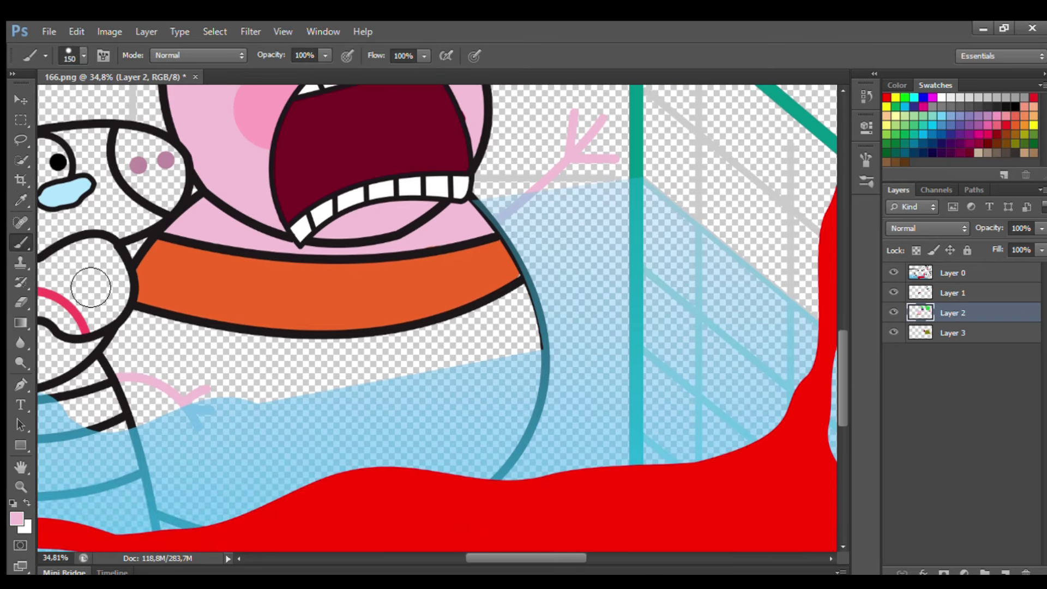
pyautogui.moveTo(137, 329)
pyautogui.mouseDown()
pyautogui.moveTo(171, 450)
pyautogui.moveTo(250, 509)
pyautogui.moveTo(509, 458)
pyautogui.moveTo(518, 310)
pyautogui.moveTo(486, 343)
pyautogui.moveTo(175, 367)
pyautogui.moveTo(285, 451)
pyautogui.moveTo(240, 475)
pyautogui.moveTo(188, 439)
pyautogui.mouseUp()
# On Layer 1, paint both eyes of the small crying pig white.
pyautogui.hscroll(-5, 493, 419)
pyautogui.click(949, 295)
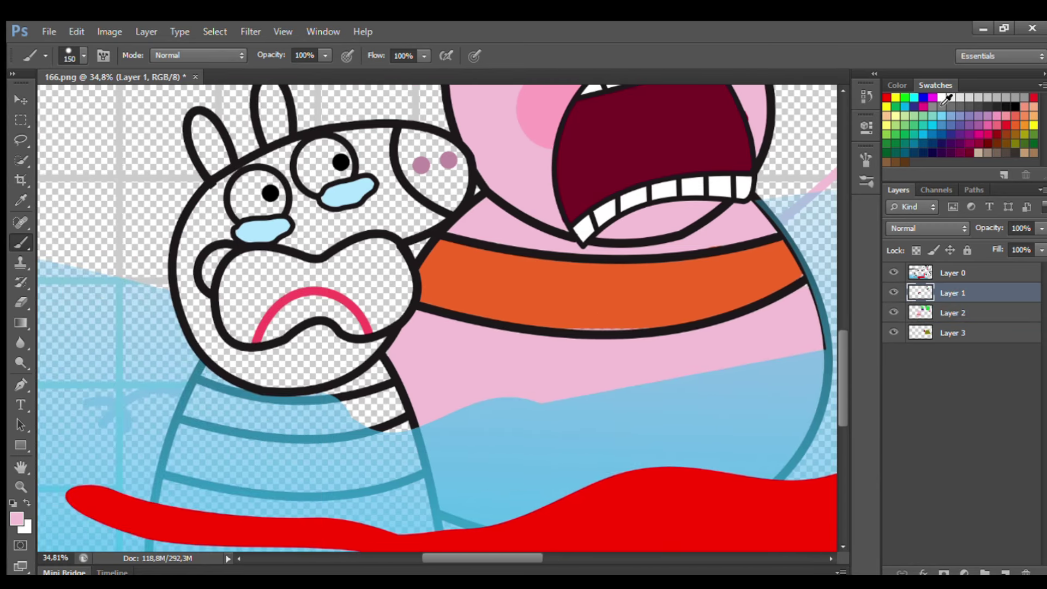
pyautogui.moveTo(336, 185); pyautogui.dragTo(322, 163)
pyautogui.moveTo(268, 182); pyautogui.dragTo(252, 203)
# Fill the crying pig's tongue with its outline's pinkish red and the rest of its mouth with black.
pyautogui.press('i')
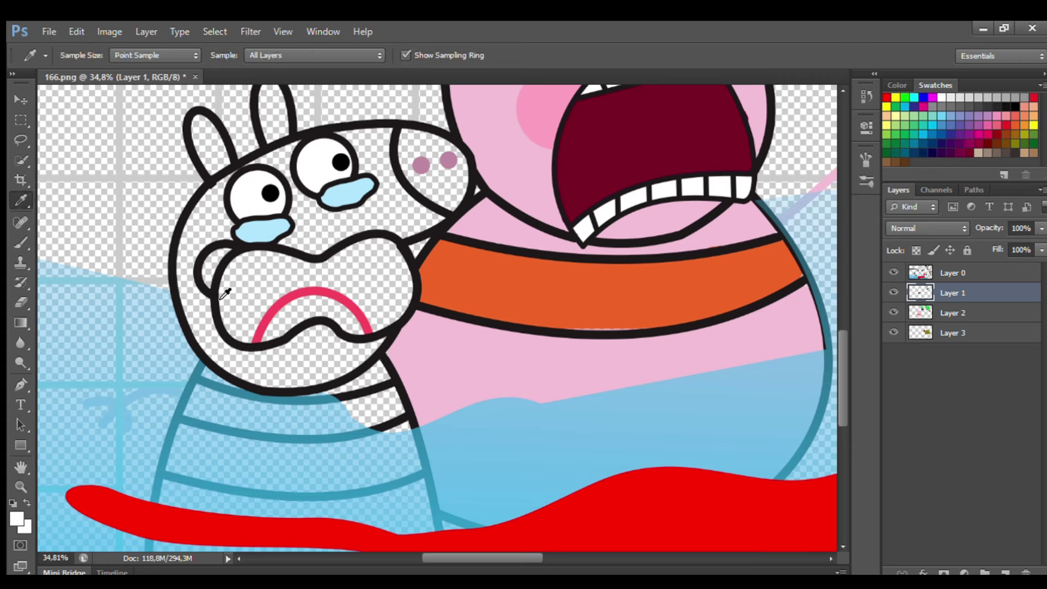
pyautogui.click(282, 307)
pyautogui.press('b')
pyautogui.moveTo(264, 332)
pyautogui.mouseDown()
pyautogui.moveTo(300, 309)
pyautogui.moveTo(352, 323)
pyautogui.mouseUp()
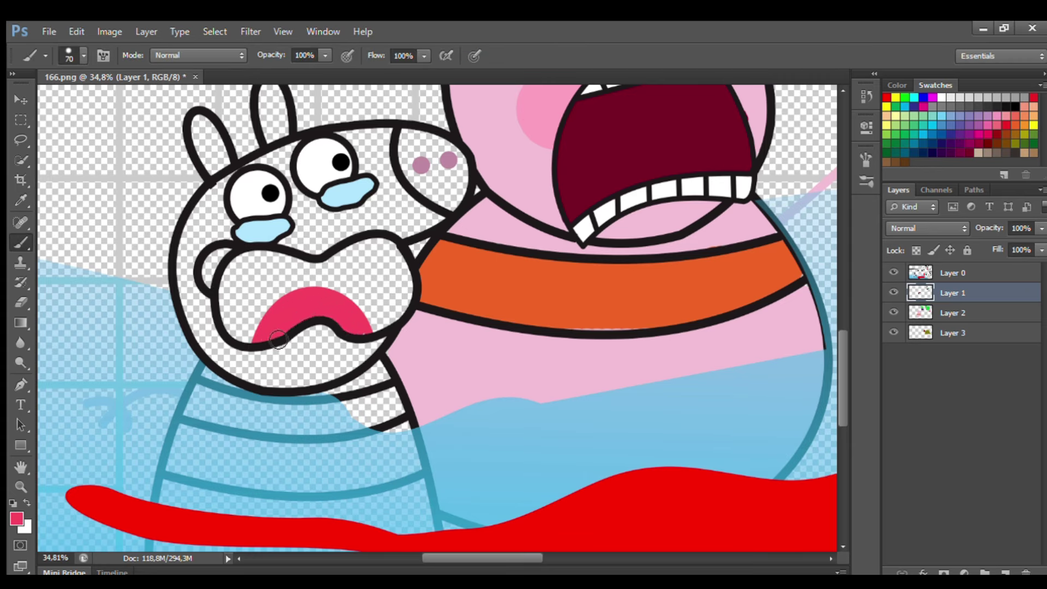
pyautogui.moveTo(248, 339)
pyautogui.mouseDown()
pyautogui.moveTo(307, 287)
pyautogui.moveTo(359, 299)
pyautogui.moveTo(380, 325)
pyautogui.moveTo(402, 316)
pyautogui.moveTo(402, 258)
pyautogui.moveTo(338, 258)
pyautogui.moveTo(386, 253)
pyautogui.moveTo(348, 282)
pyautogui.moveTo(387, 308)
pyautogui.mouseUp()
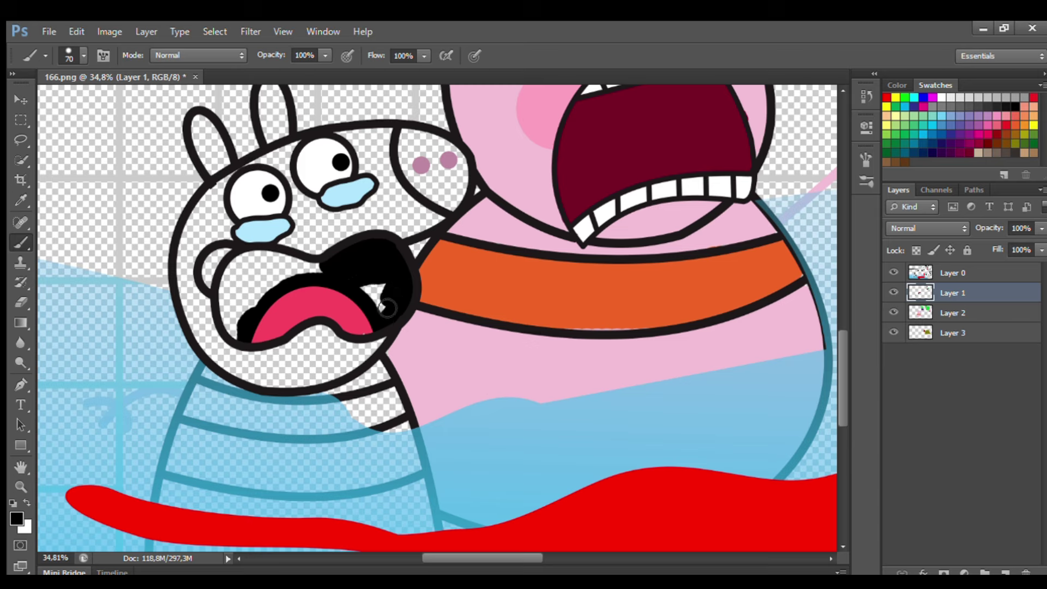
pyautogui.moveTo(303, 271)
pyautogui.mouseDown()
pyautogui.moveTo(250, 267)
pyautogui.moveTo(229, 327)
pyautogui.moveTo(256, 316)
pyautogui.mouseUp()
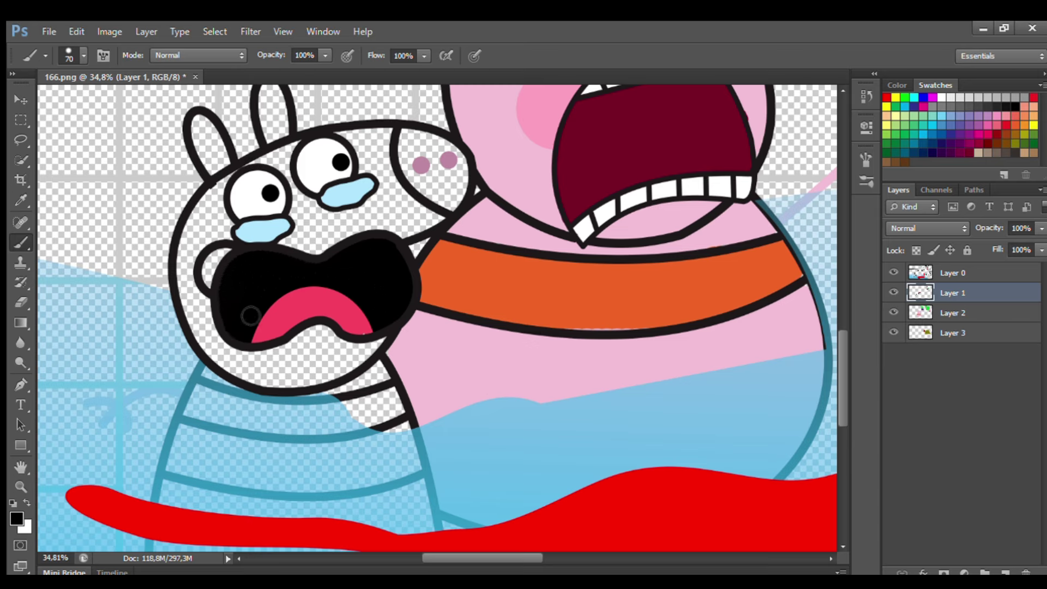
# Fill the crying pig's cheek with the mauve sampled from its nostril.
pyautogui.press('i')
pyautogui.click(419, 166)
pyautogui.press('b')
# On Layer 2, paint the crying pig's head, ears and snout with the light pink sampled from the larger pig.
pyautogui.click(967, 317)
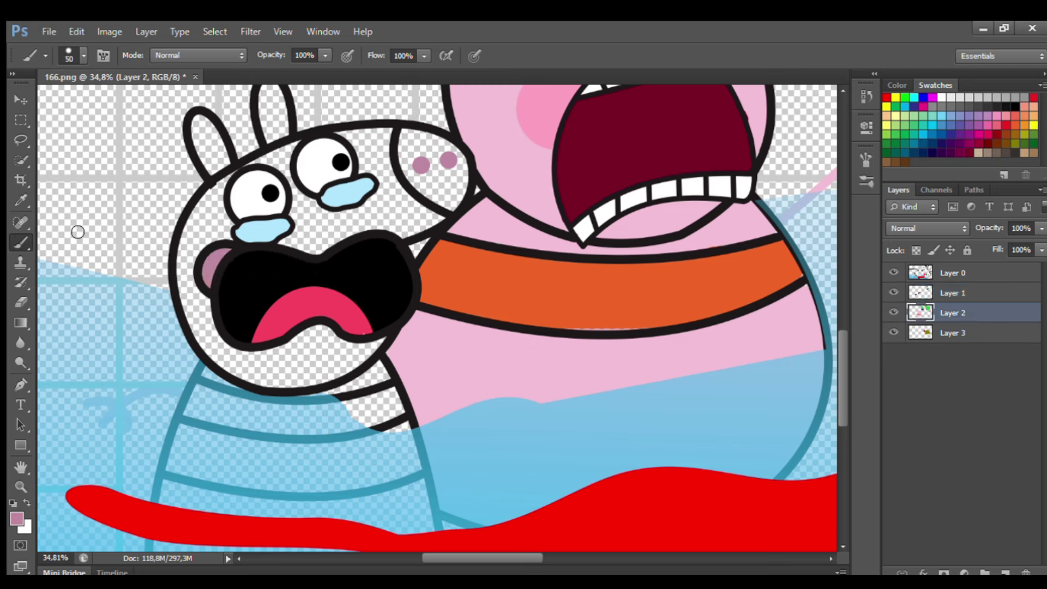
pyautogui.press('i')
pyautogui.click(480, 222)
pyautogui.press('b')
pyautogui.press(']')
pyautogui.press(']')
pyautogui.press(']')
pyautogui.press(']')
pyautogui.moveTo(200, 123); pyautogui.dragTo(287, 166)
pyautogui.moveTo(274, 95)
pyautogui.mouseDown()
pyautogui.moveTo(278, 128)
pyautogui.moveTo(382, 141)
pyautogui.mouseUp()
pyautogui.scroll(2, 382, 140)
pyautogui.moveTo(390, 195)
pyautogui.mouseDown()
pyautogui.moveTo(460, 218)
pyautogui.moveTo(459, 259)
pyautogui.moveTo(399, 277)
pyautogui.moveTo(316, 254)
pyautogui.moveTo(209, 307)
pyautogui.moveTo(234, 404)
pyautogui.moveTo(285, 402)
pyautogui.moveTo(329, 273)
pyautogui.moveTo(418, 247)
pyautogui.mouseUp()
pyautogui.press(']')
pyautogui.press(']')
pyautogui.press('[')
pyautogui.press('[')
# Paint the strip of the crying pig's body directly under its chin light pink and reduce the brush to 70 px.
pyautogui.scroll(-5, 419, 247)
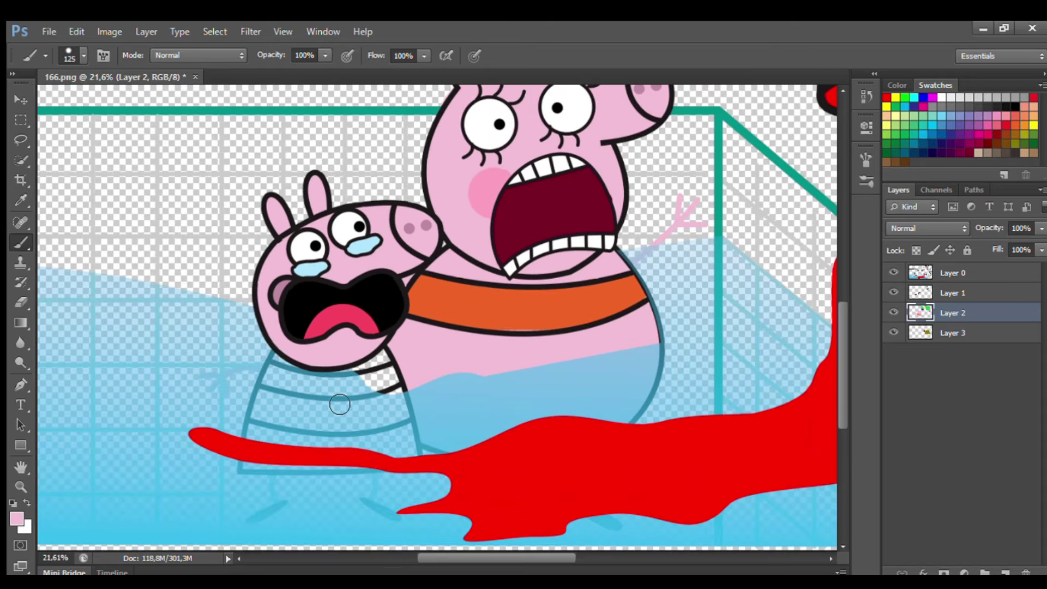
pyautogui.scroll(6, 338, 401)
pyautogui.moveTo(407, 360); pyautogui.dragTo(441, 331)
pyautogui.press('[')
pyautogui.press('[')
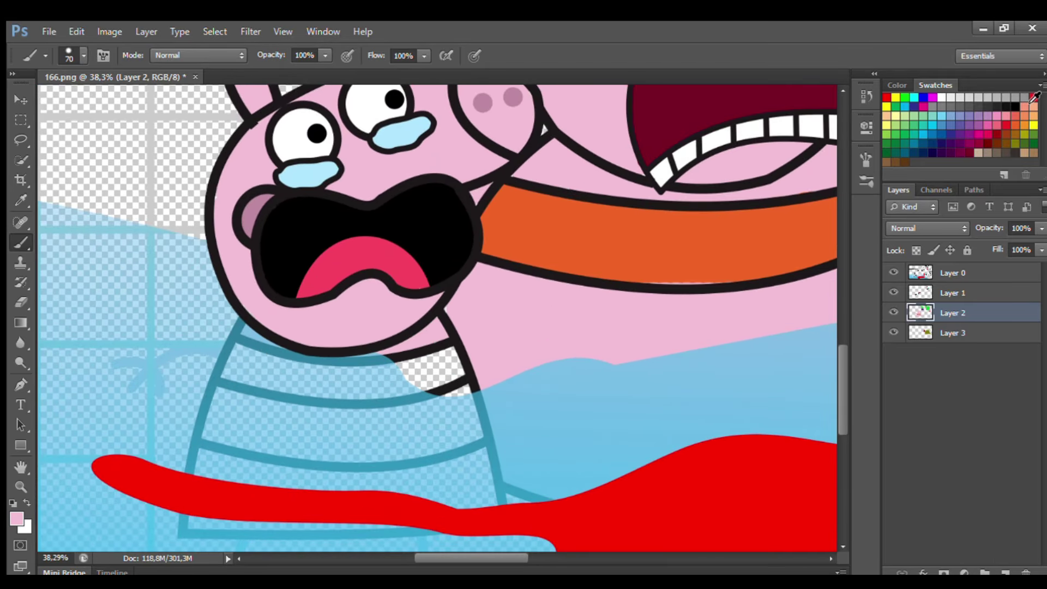
# Paint the crying pig's upper and lower swimsuit stripes red and the middle stripe light pink sampled from its face, enlarging the brush to 90 px.
pyautogui.moveTo(242, 357)
pyautogui.mouseDown()
pyautogui.moveTo(414, 368)
pyautogui.moveTo(277, 385)
pyautogui.mouseUp()
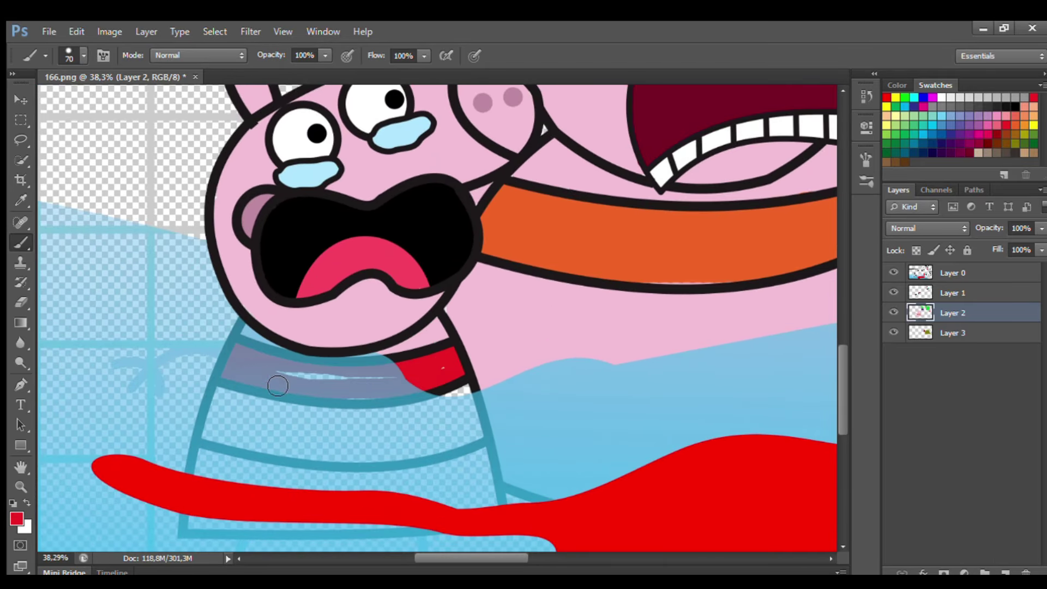
pyautogui.press(']')
pyautogui.press(']')
pyautogui.moveTo(213, 460)
pyautogui.mouseDown()
pyautogui.moveTo(479, 460)
pyautogui.moveTo(472, 484)
pyautogui.moveTo(208, 497)
pyautogui.mouseUp()
pyautogui.keyDown('alt'); pyautogui.click(222, 209); pyautogui.keyUp('alt')
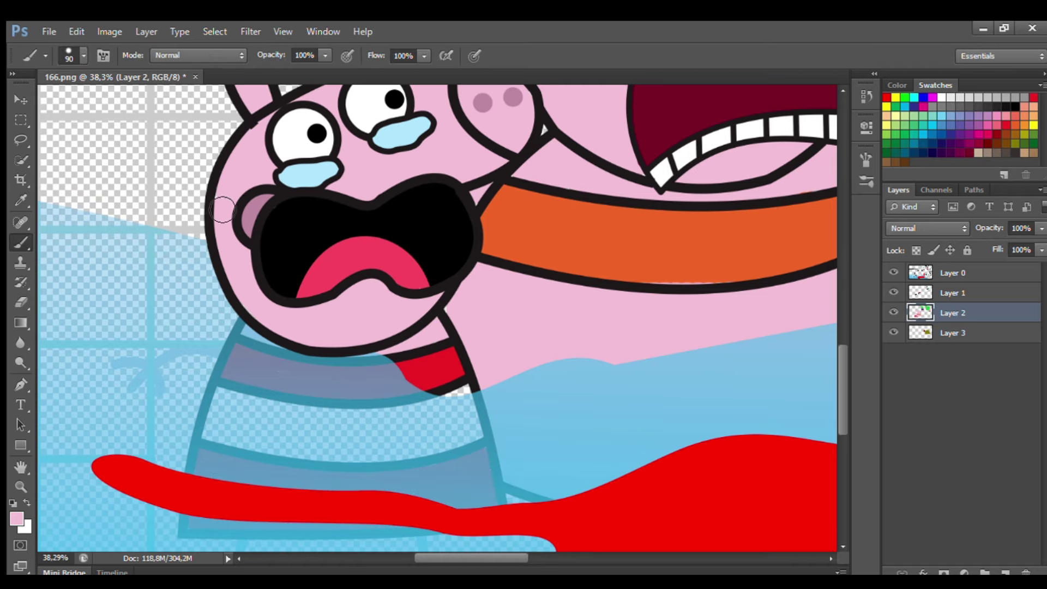
pyautogui.moveTo(265, 408)
pyautogui.mouseDown()
pyautogui.moveTo(467, 414)
pyautogui.moveTo(435, 451)
pyautogui.moveTo(229, 414)
pyautogui.moveTo(465, 422)
pyautogui.mouseUp()
# Create Layer 4 beneath Layer 3 and paint around the pool water's edges with its sampled light blue using a 250 px brush.
pyautogui.scroll(-6, 465, 422)
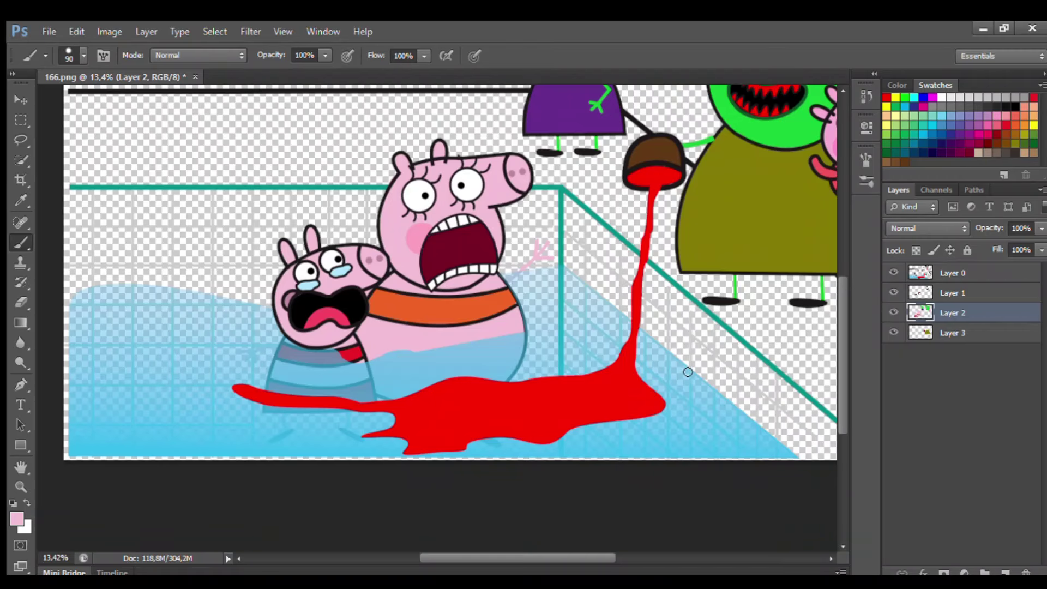
pyautogui.click(1004, 572)
pyautogui.hscroll(1, 572, 548)
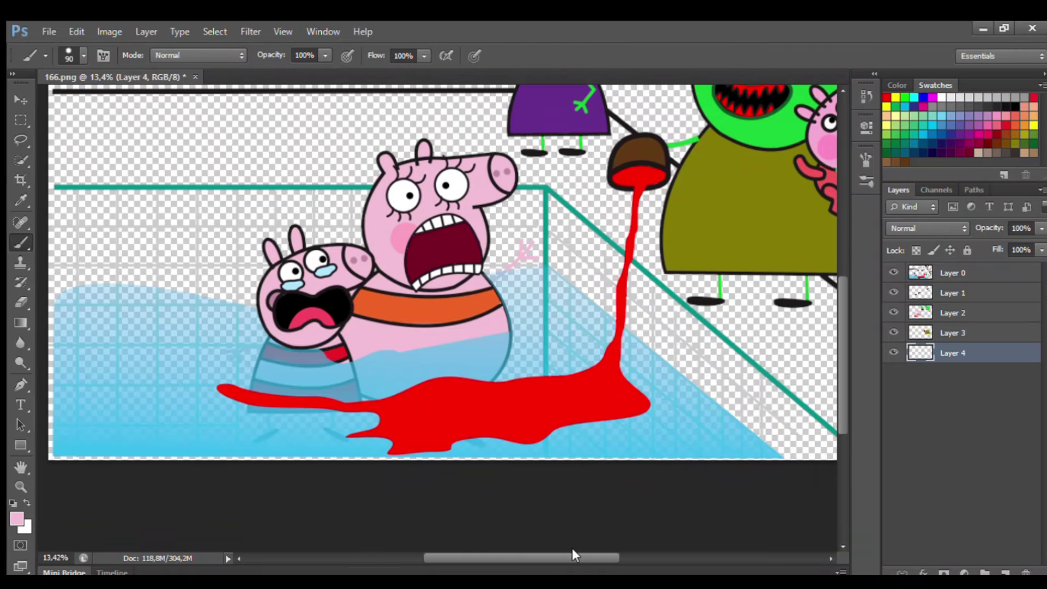
pyautogui.click(19, 202)
pyautogui.click(76, 445)
pyautogui.click(21, 243)
pyautogui.press(']')
pyautogui.press(']')
pyautogui.press(']')
pyautogui.press(']')
pyautogui.moveTo(66, 319)
pyautogui.mouseDown()
pyautogui.moveTo(187, 311)
pyautogui.moveTo(126, 299)
pyautogui.moveTo(63, 458)
pyautogui.moveTo(766, 462)
pyautogui.mouseUp()
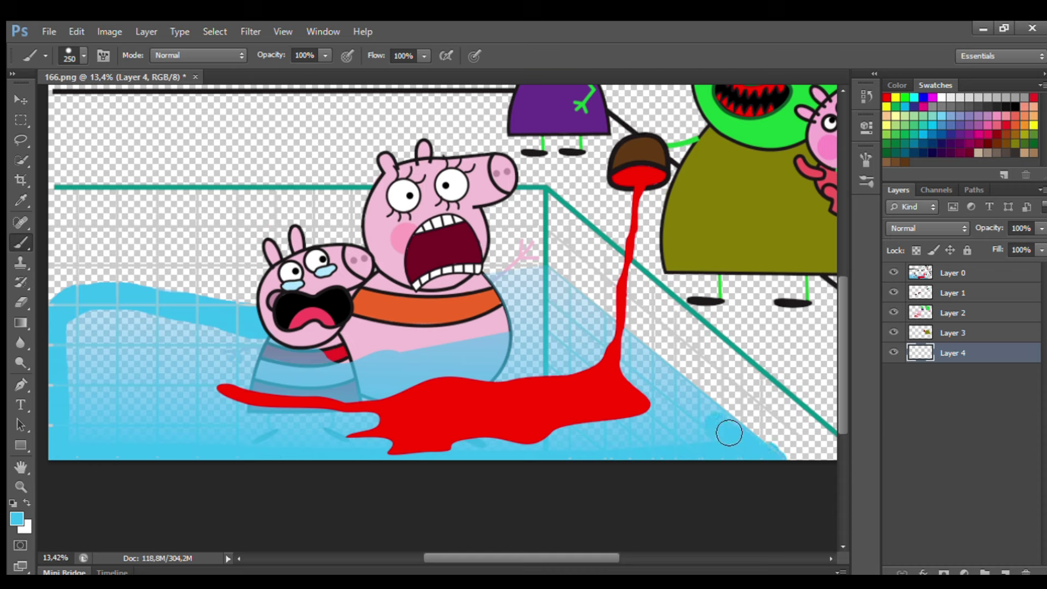
pyautogui.moveTo(729, 432)
pyautogui.mouseDown()
pyautogui.moveTo(549, 283)
pyautogui.moveTo(661, 414)
pyautogui.mouseUp()
# Fill the rest of the pool water on Layer 4 with light blue using a 400 px brush.
pyautogui.press(']')
pyautogui.press(']')
pyautogui.press(']')
pyautogui.moveTo(627, 420); pyautogui.dragTo(537, 361)
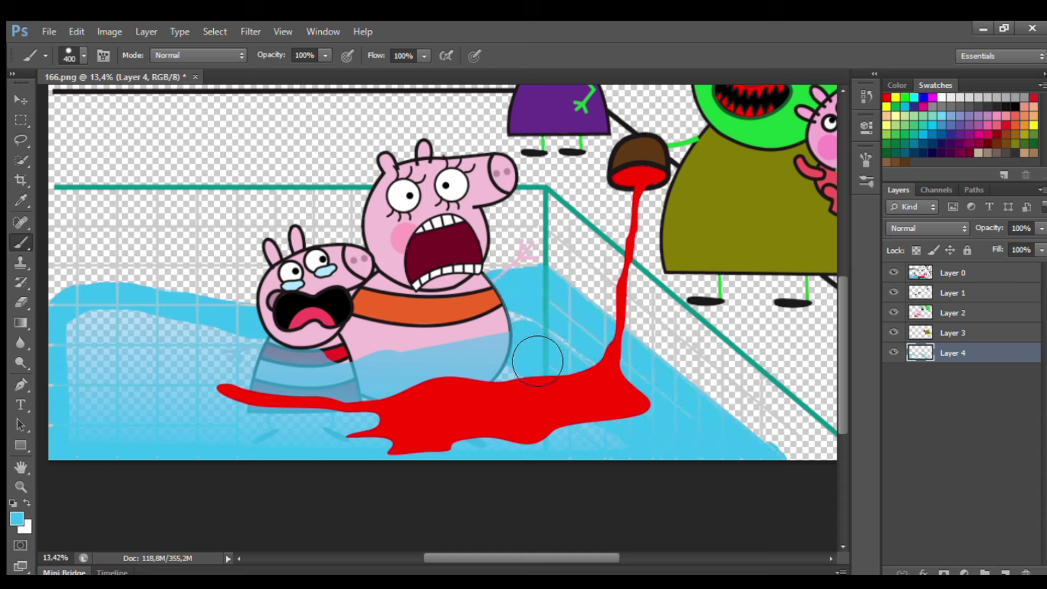
pyautogui.moveTo(464, 460)
pyautogui.mouseDown()
pyautogui.moveTo(98, 423)
pyautogui.moveTo(303, 379)
pyautogui.mouseUp()
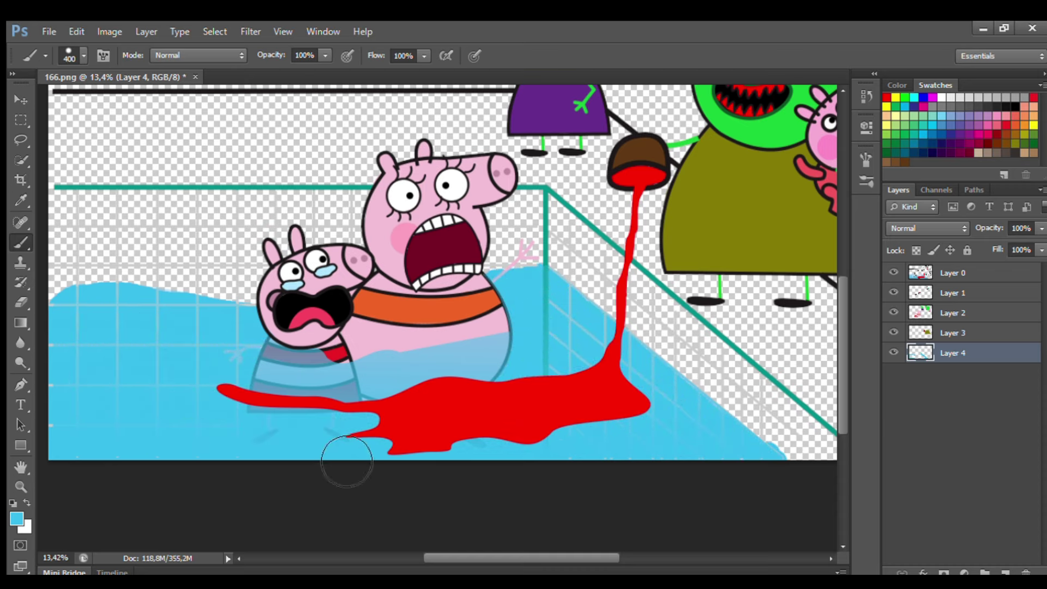
# Create Layer 5 beneath Layer 4 and paint the tiled pool walls bright yellow with a 500 px brush.
pyautogui.click(1004, 572)
pyautogui.click(1033, 124)
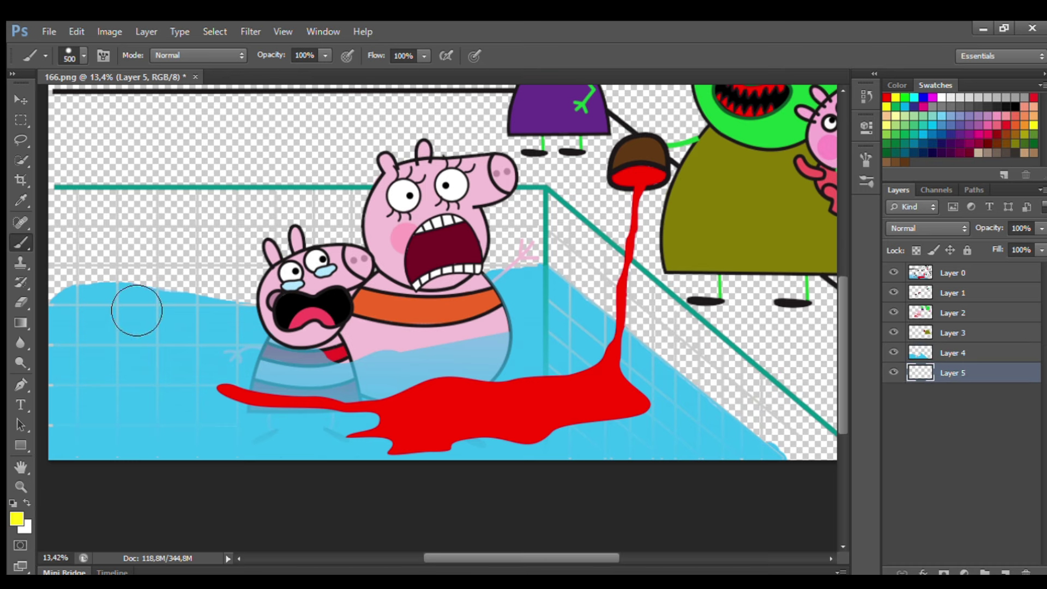
pyautogui.moveTo(61, 218)
pyautogui.mouseDown()
pyautogui.moveTo(337, 233)
pyautogui.moveTo(256, 270)
pyautogui.moveTo(558, 273)
pyautogui.moveTo(657, 315)
pyautogui.moveTo(826, 453)
pyautogui.mouseUp()
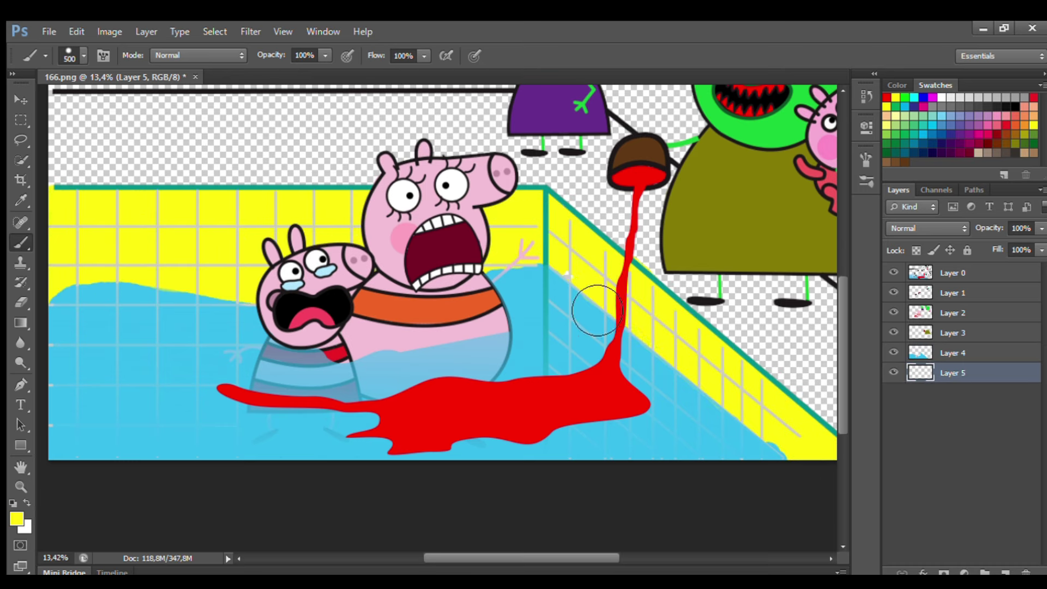
# Create Layer 6 beneath Layer 5 and paint the floor around the pool dark grey-brown with a 400 px brush.
pyautogui.hscroll(3, 548, 548)
pyautogui.scroll(-3, 538, 467)
pyautogui.click(1005, 572)
pyautogui.moveTo(977, 373); pyautogui.dragTo(980, 451)
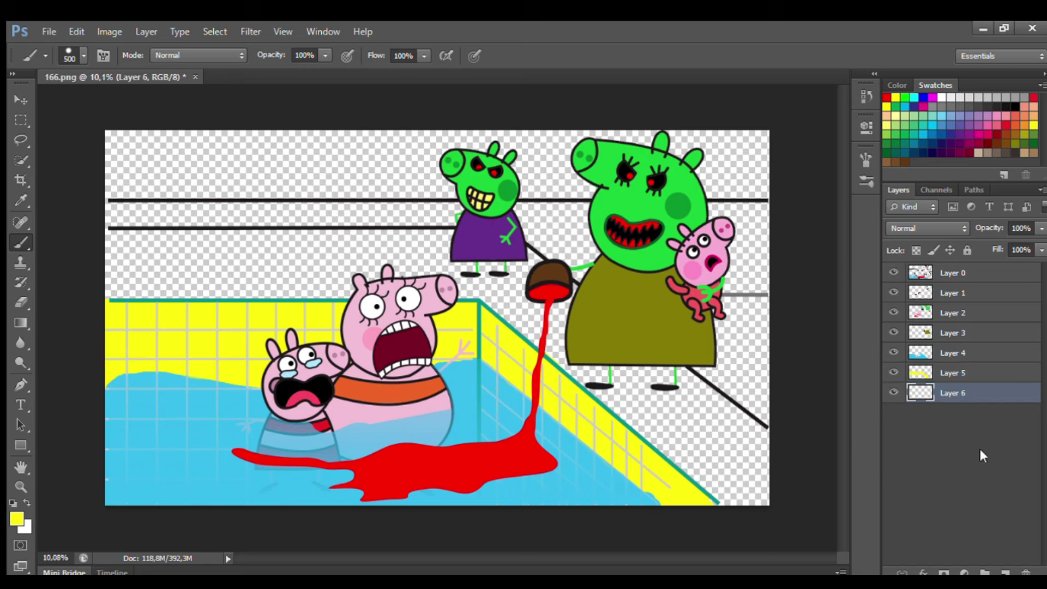
pyautogui.press('[')
pyautogui.moveTo(124, 297)
pyautogui.mouseDown()
pyautogui.moveTo(174, 294)
pyautogui.moveTo(117, 254)
pyautogui.moveTo(129, 303)
pyautogui.moveTo(479, 292)
pyautogui.moveTo(431, 253)
pyautogui.moveTo(169, 246)
pyautogui.mouseUp()
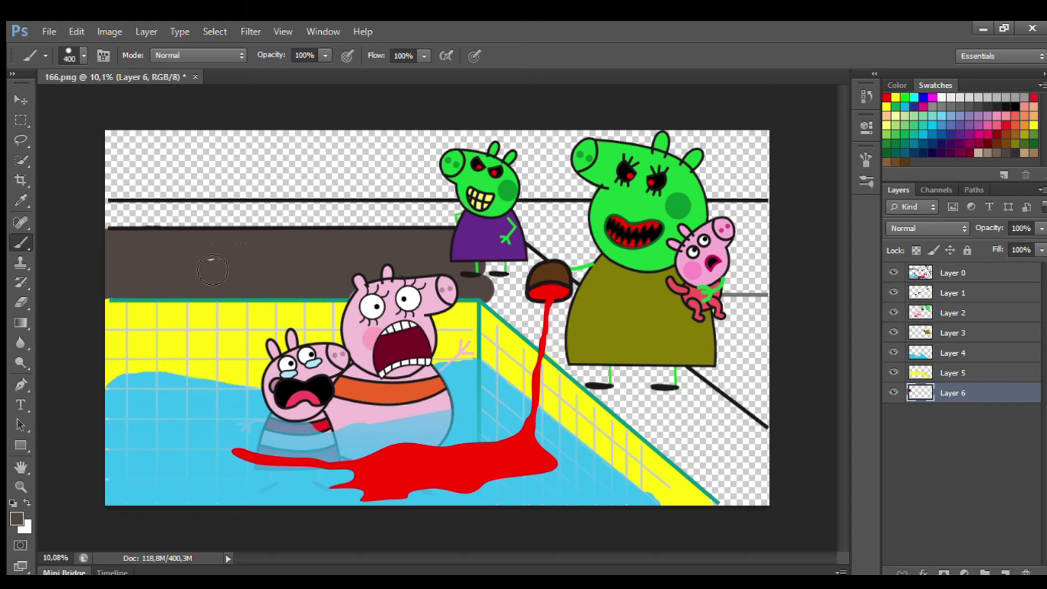
pyautogui.moveTo(558, 289)
pyautogui.mouseDown()
pyautogui.moveTo(565, 355)
pyautogui.moveTo(763, 507)
pyautogui.moveTo(731, 419)
pyautogui.moveTo(735, 431)
pyautogui.moveTo(632, 377)
pyautogui.moveTo(662, 410)
pyautogui.mouseUp()
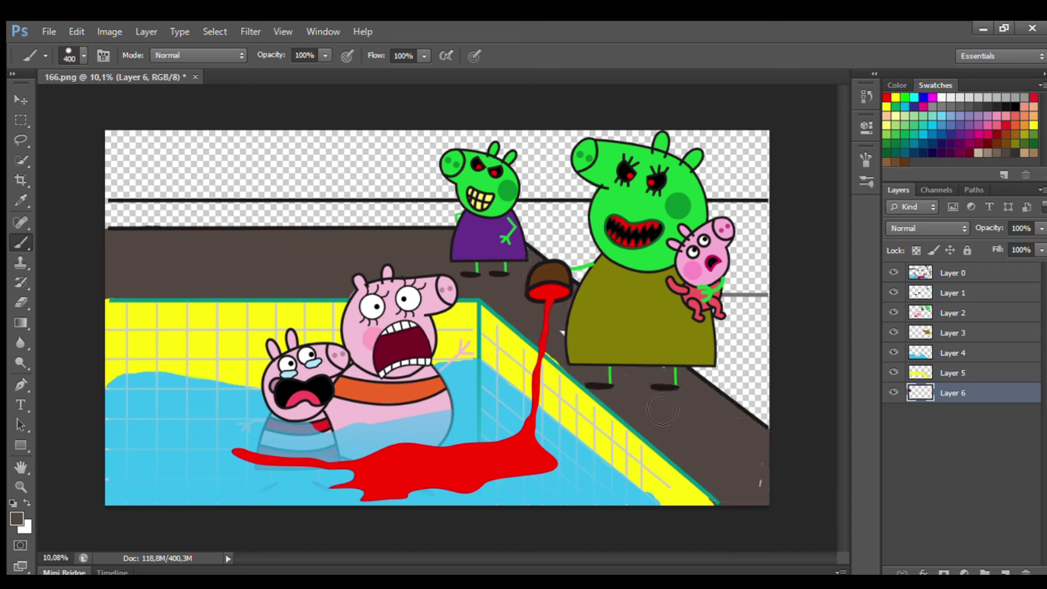
# Shade the floor under both green pigs' feet and along its edges with a darker brown and a soft 250 px brush.
pyautogui.click(17, 519)
pyautogui.click(481, 333)
pyautogui.click(655, 236)
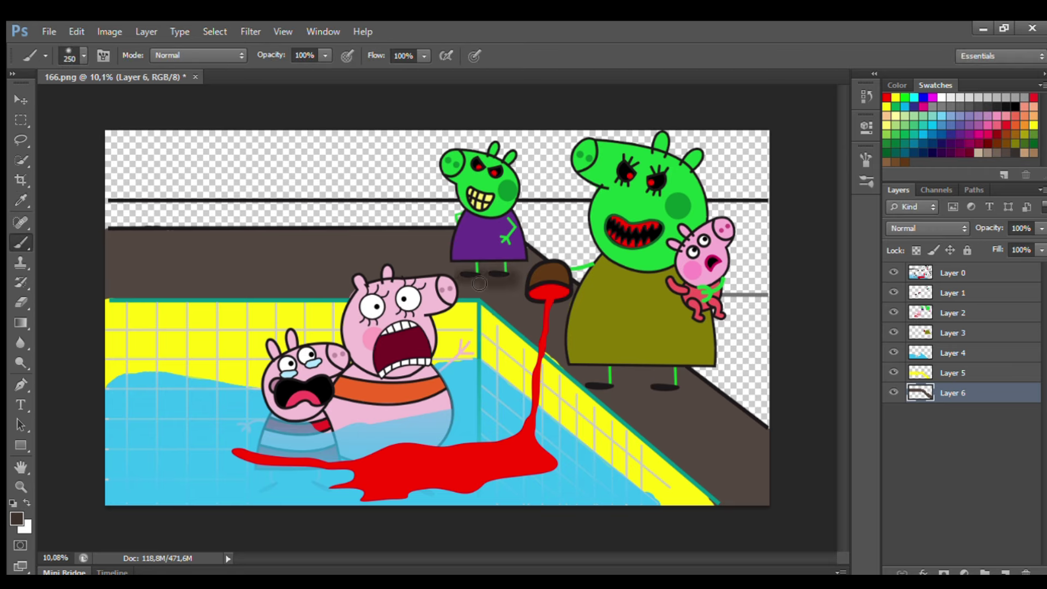
pyautogui.moveTo(585, 366); pyautogui.dragTo(692, 384)
pyautogui.moveTo(343, 295); pyautogui.dragTo(199, 308)
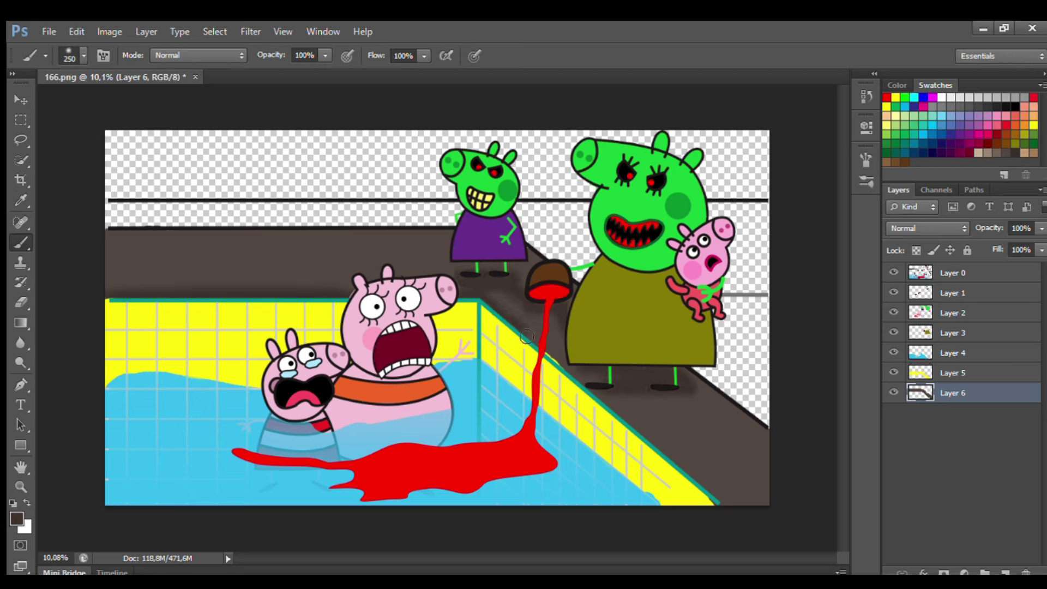
pyautogui.moveTo(527, 336); pyautogui.dragTo(666, 455)
pyautogui.moveTo(697, 389); pyautogui.dragTo(767, 448)
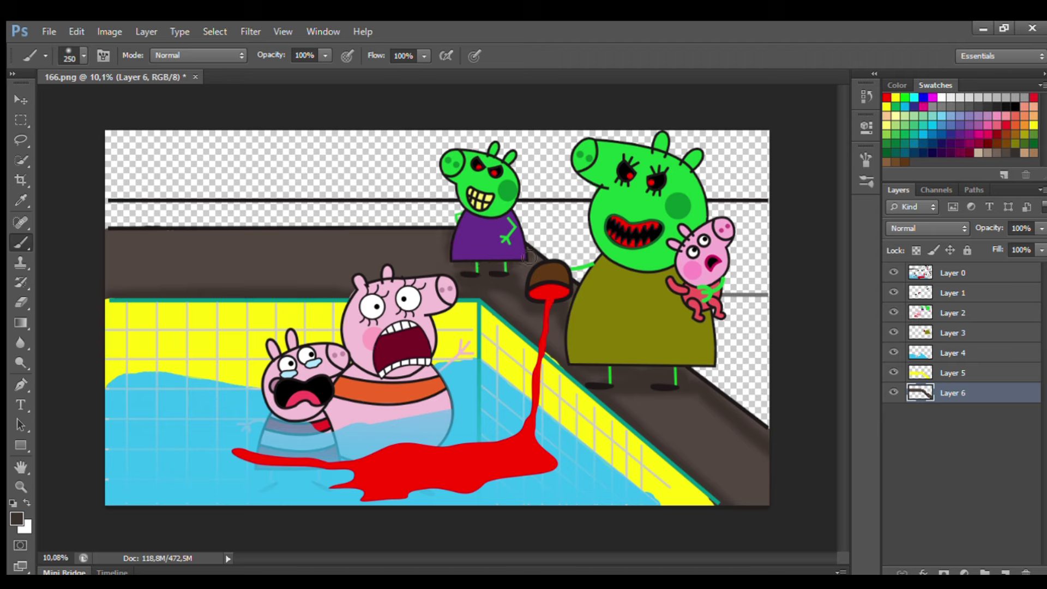
# Create Layer 7 beneath Layer 6 and paint the lawn behind the floor dark green, enlarging the brush for the area beside the large green pig.
pyautogui.click(1006, 573)
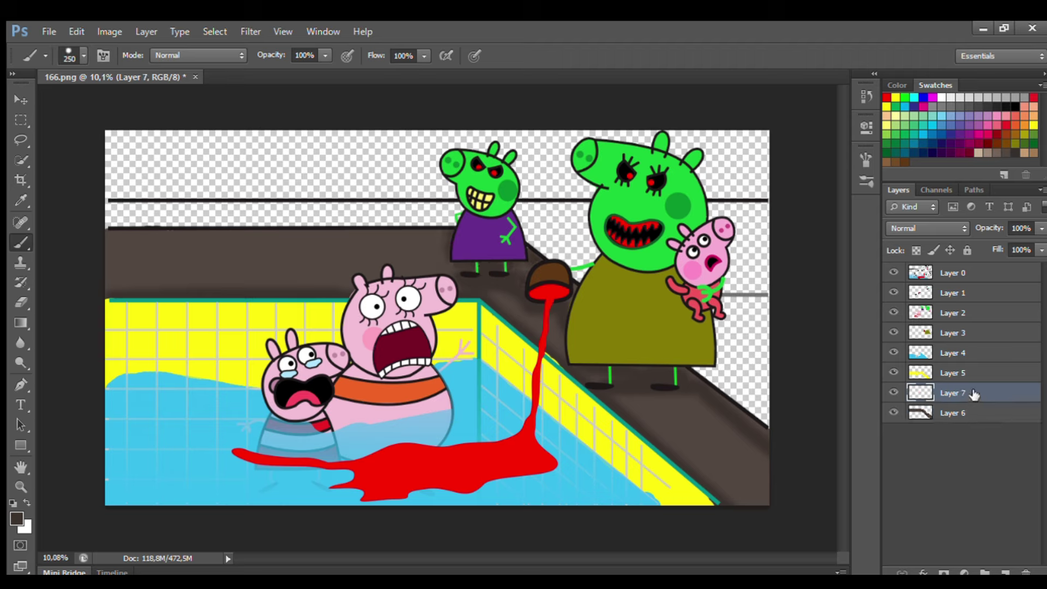
pyautogui.moveTo(975, 394); pyautogui.dragTo(975, 417)
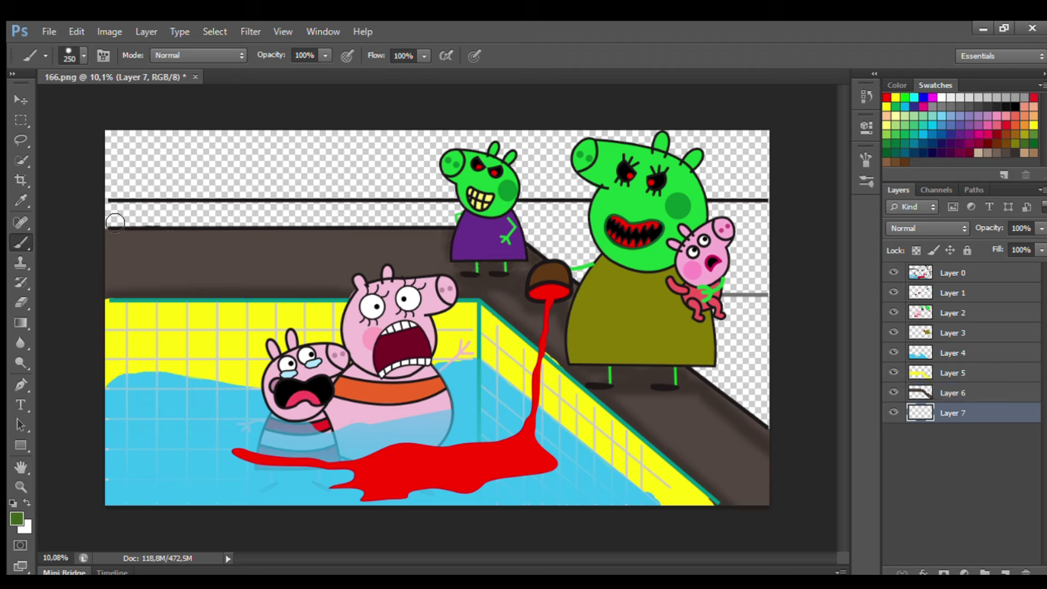
pyautogui.moveTo(112, 214); pyautogui.dragTo(547, 211)
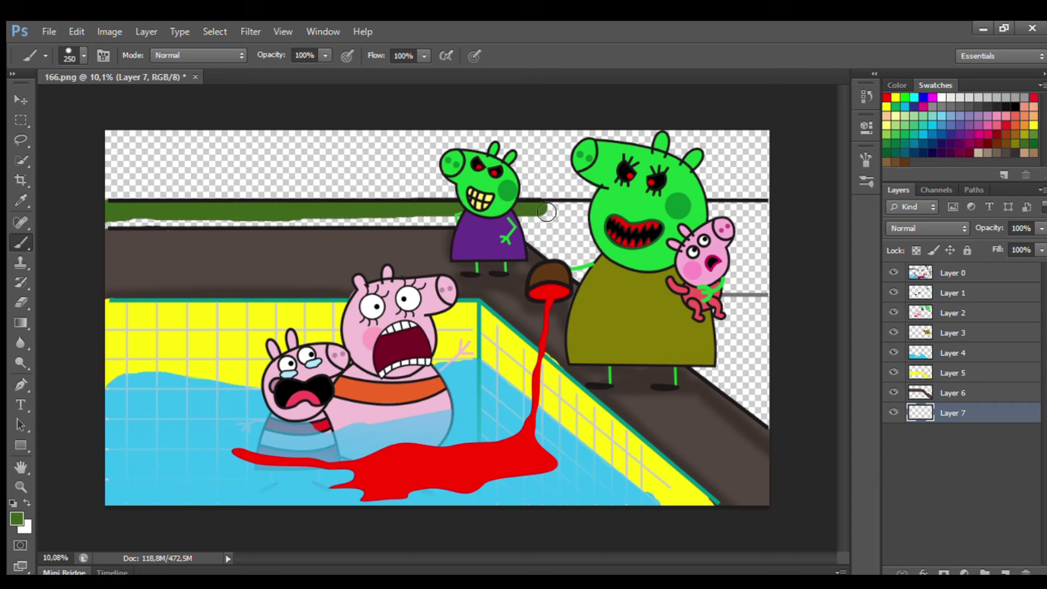
pyautogui.press(']')
pyautogui.press(']')
pyautogui.press(']')
pyautogui.press(']')
pyautogui.moveTo(778, 250)
pyautogui.mouseDown()
pyautogui.moveTo(521, 250)
pyautogui.moveTo(577, 279)
pyautogui.moveTo(736, 313)
pyautogui.moveTo(721, 373)
pyautogui.moveTo(745, 404)
pyautogui.mouseUp()
# Remove the stray grey line beside the baby pig on Layer 0 and fill the gap left in the green lawn strip on Layer 7.
pyautogui.click(954, 274)
pyautogui.press('[')
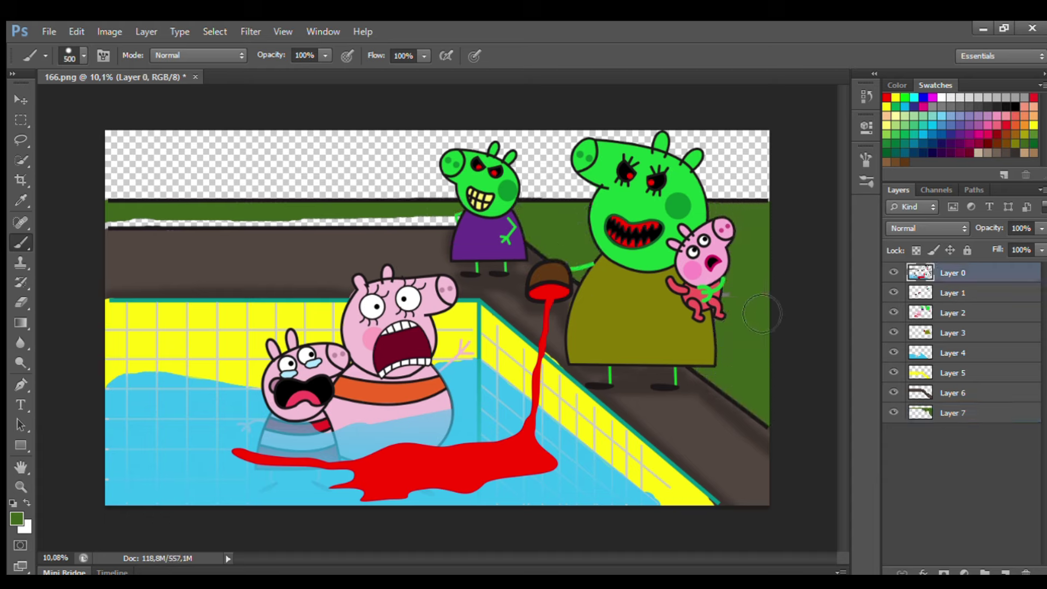
pyautogui.click(953, 413)
pyautogui.moveTo(461, 223); pyautogui.dragTo(109, 248)
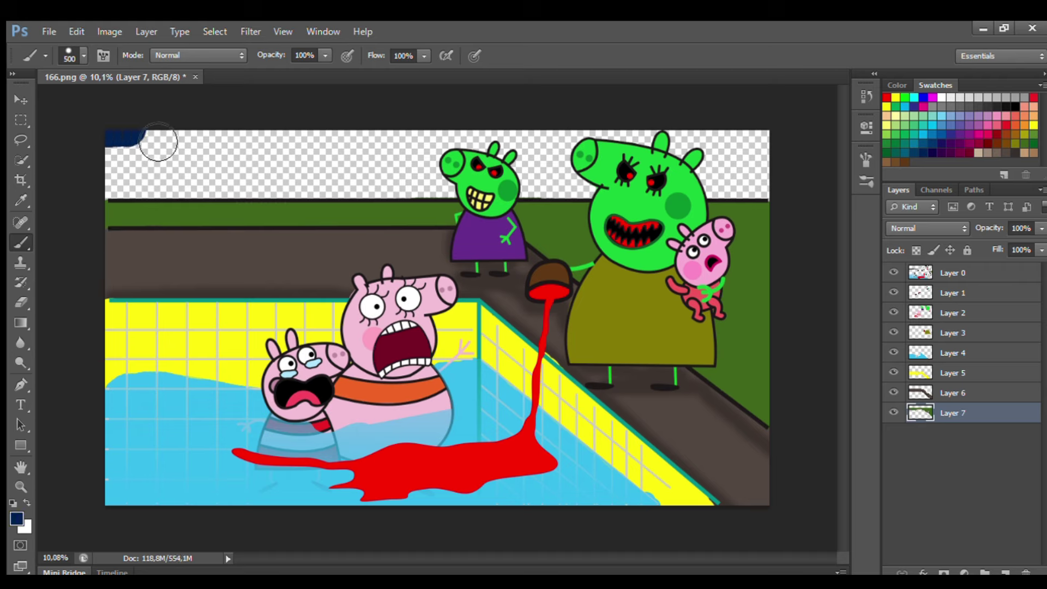
# Paint the sky navy blue on Layer 7 and shade it above the horizon and around the green pigs with darker navy and a soft 300 px brush.
pyautogui.moveTo(158, 142)
pyautogui.mouseDown()
pyautogui.moveTo(736, 140)
pyautogui.moveTo(579, 159)
pyautogui.moveTo(148, 165)
pyautogui.moveTo(411, 189)
pyautogui.moveTo(729, 187)
pyautogui.moveTo(761, 196)
pyautogui.moveTo(130, 200)
pyautogui.mouseUp()
pyautogui.click(14, 517)
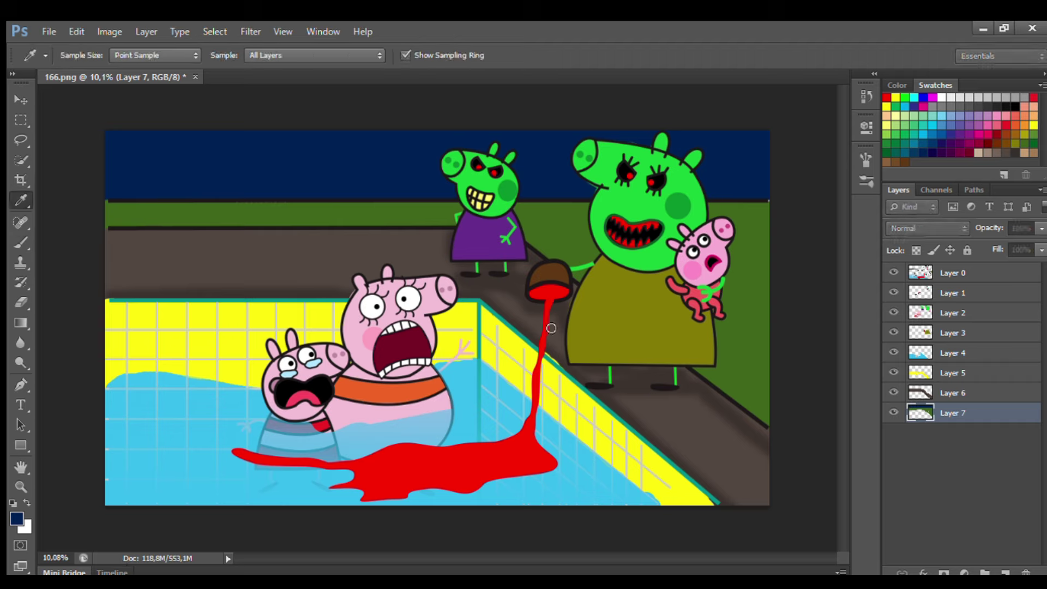
pyautogui.click(551, 327)
pyautogui.click(721, 207)
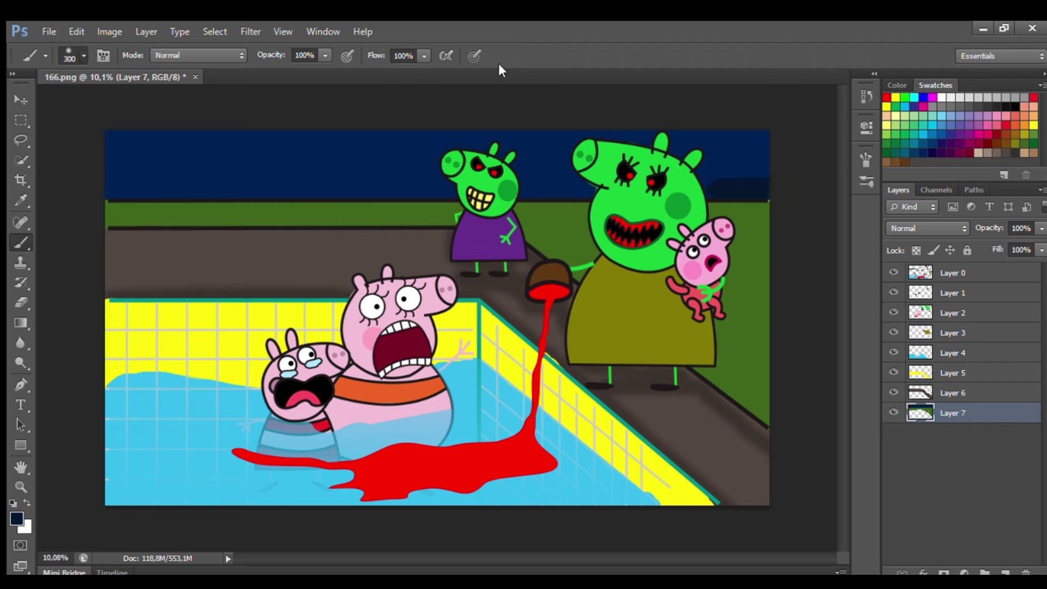
pyautogui.moveTo(728, 186)
pyautogui.mouseDown()
pyautogui.moveTo(493, 199)
pyautogui.moveTo(93, 195)
pyautogui.moveTo(291, 190)
pyautogui.mouseUp()
# Paint soft lighter blue cloud streaks across the night sky on Layer 7 with a 400 px brush.
pyautogui.press(']')
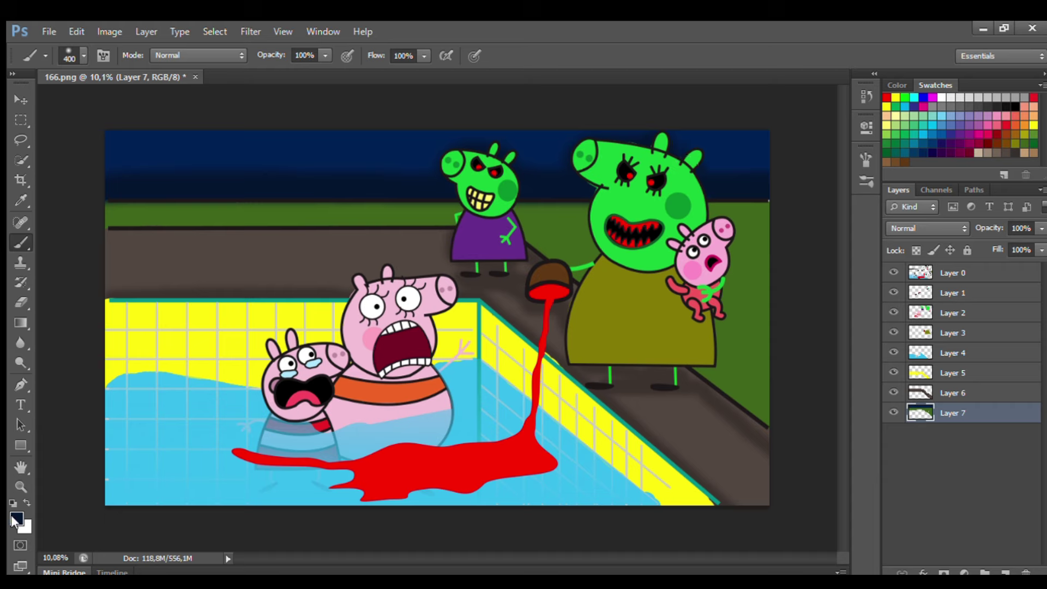
pyautogui.click(13, 518)
pyautogui.click(567, 288)
pyautogui.click(734, 180)
pyautogui.moveTo(109, 127); pyautogui.dragTo(169, 127)
pyautogui.moveTo(419, 140)
pyautogui.mouseDown()
pyautogui.moveTo(691, 127)
pyautogui.moveTo(779, 163)
pyautogui.moveTo(496, 184)
pyautogui.moveTo(138, 162)
pyautogui.mouseUp()
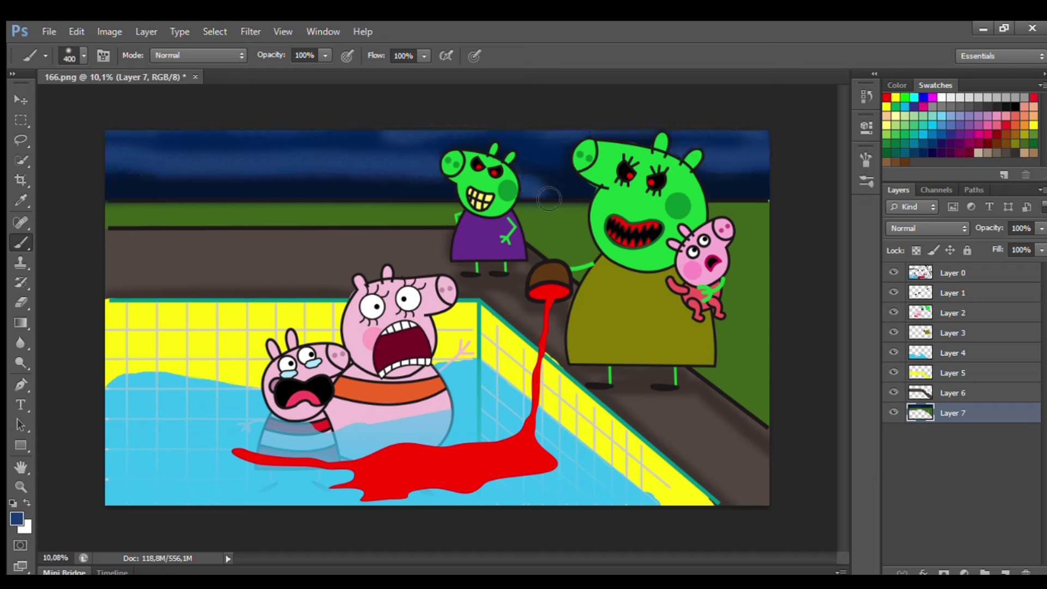
pyautogui.moveTo(548, 199); pyautogui.dragTo(594, 191)
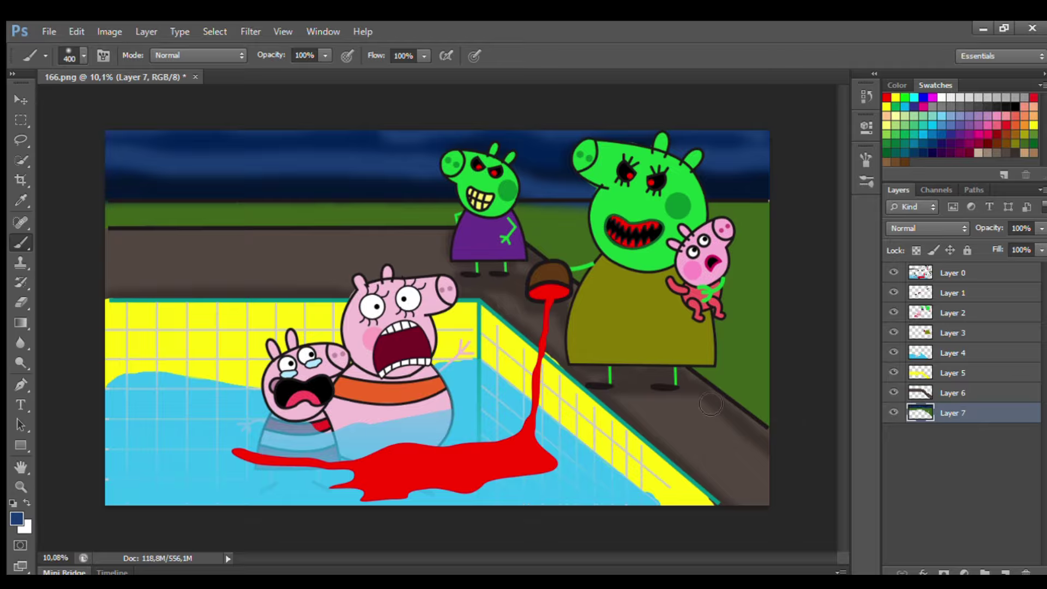